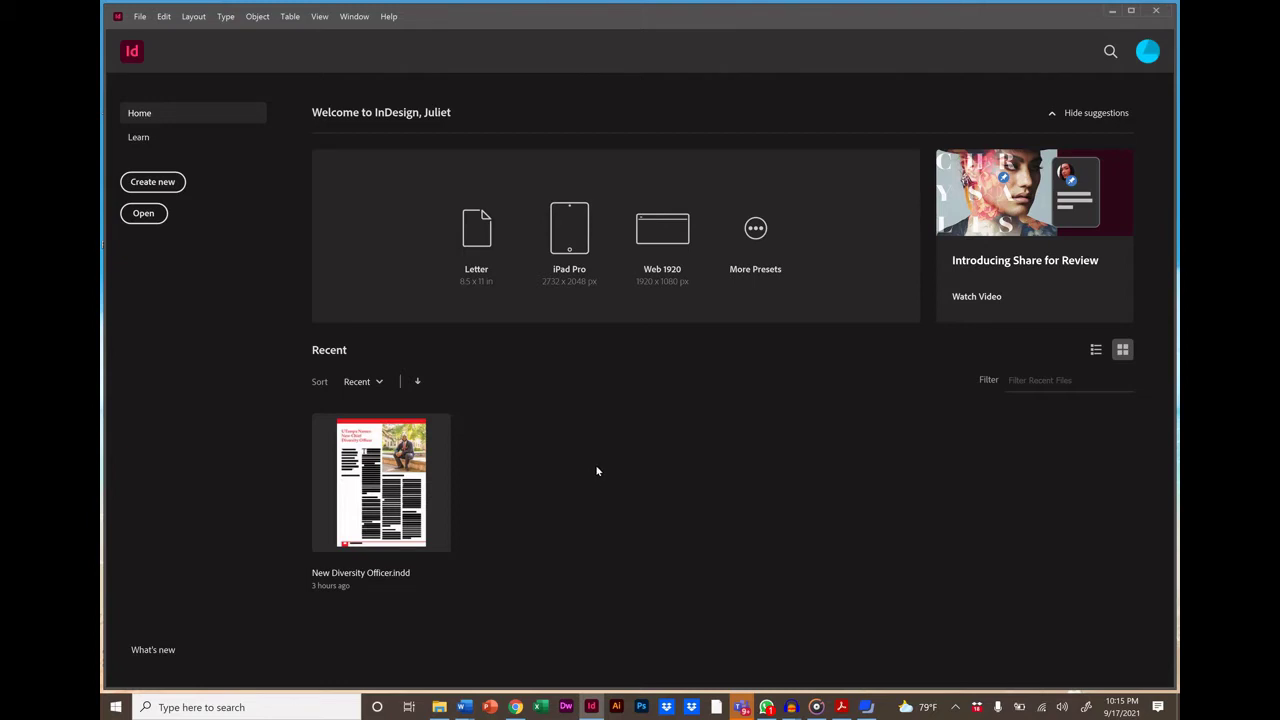
Start a new document from the A4 print preset, measured in inches
left_click(153, 182)
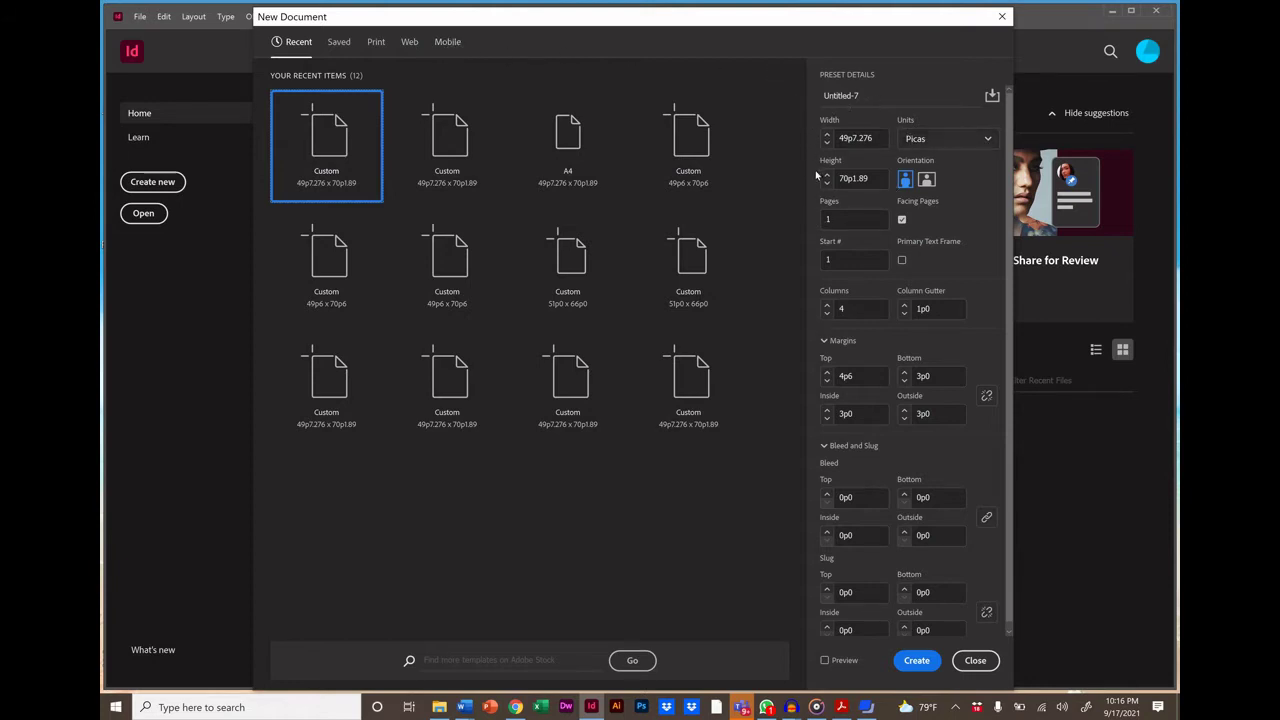
left_click(375, 44)
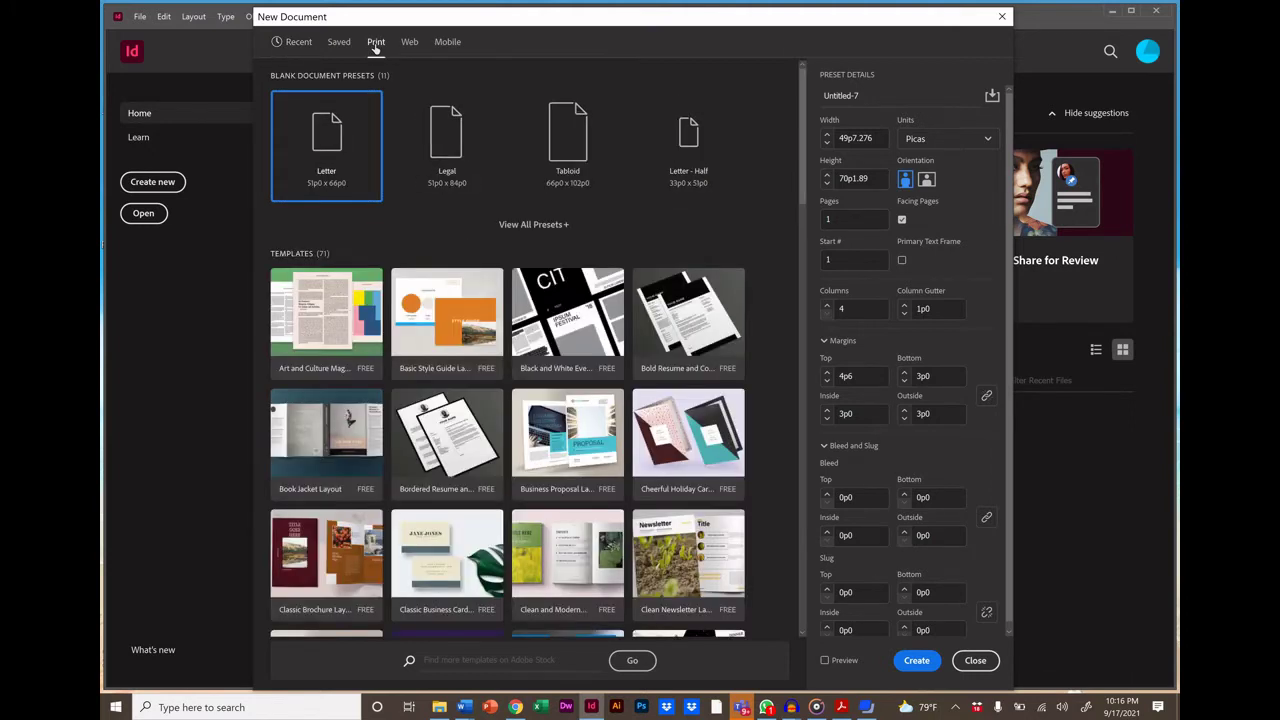
left_click(534, 226)
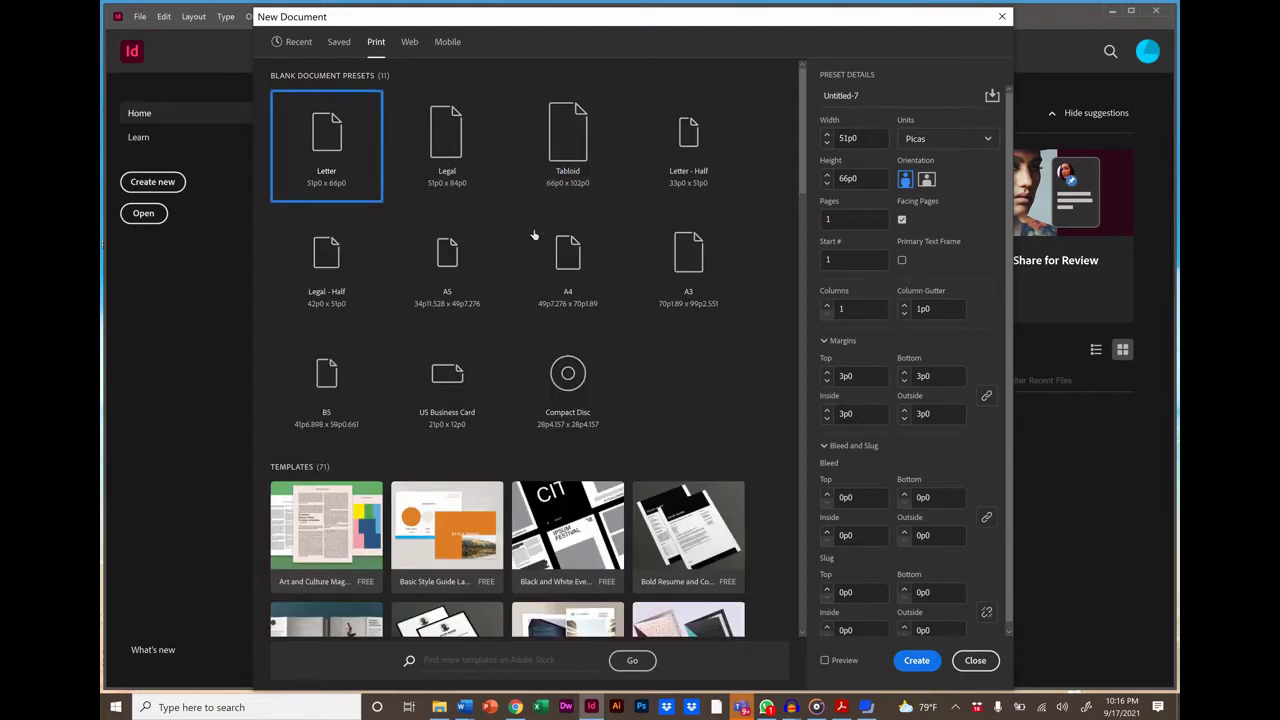
left_click(571, 268)
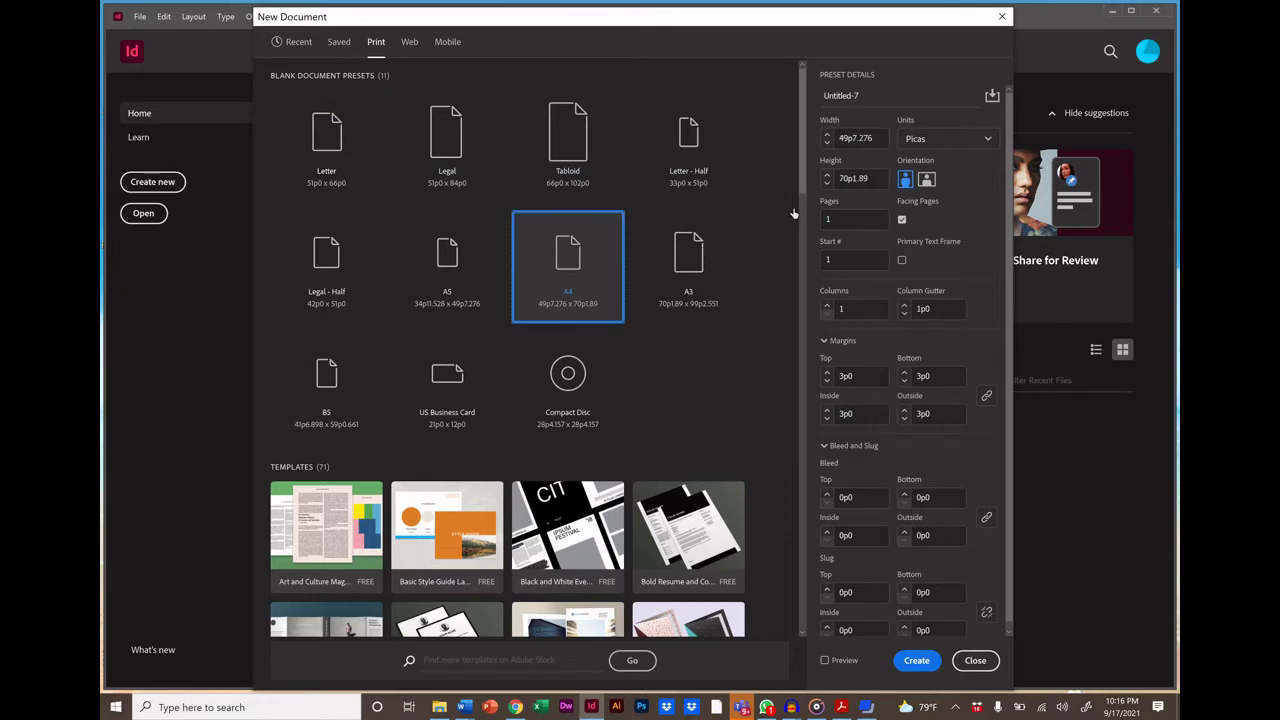
left_click(930, 140)
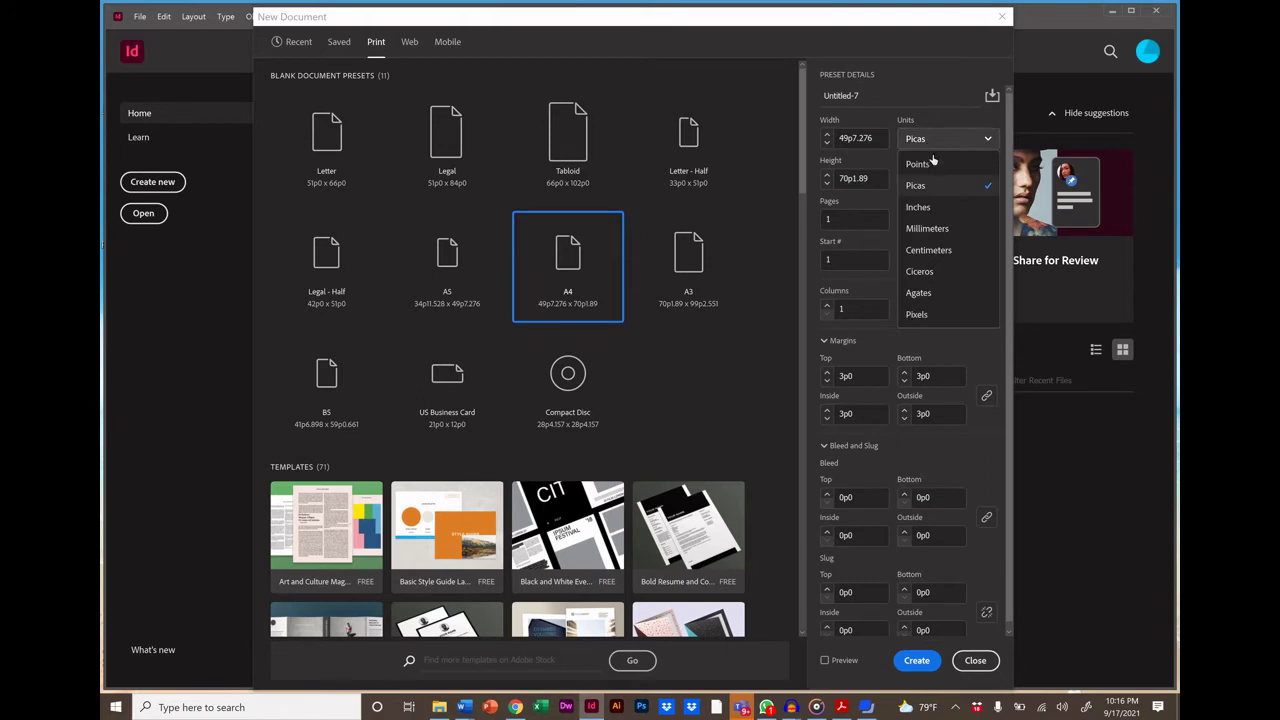
left_click(929, 220)
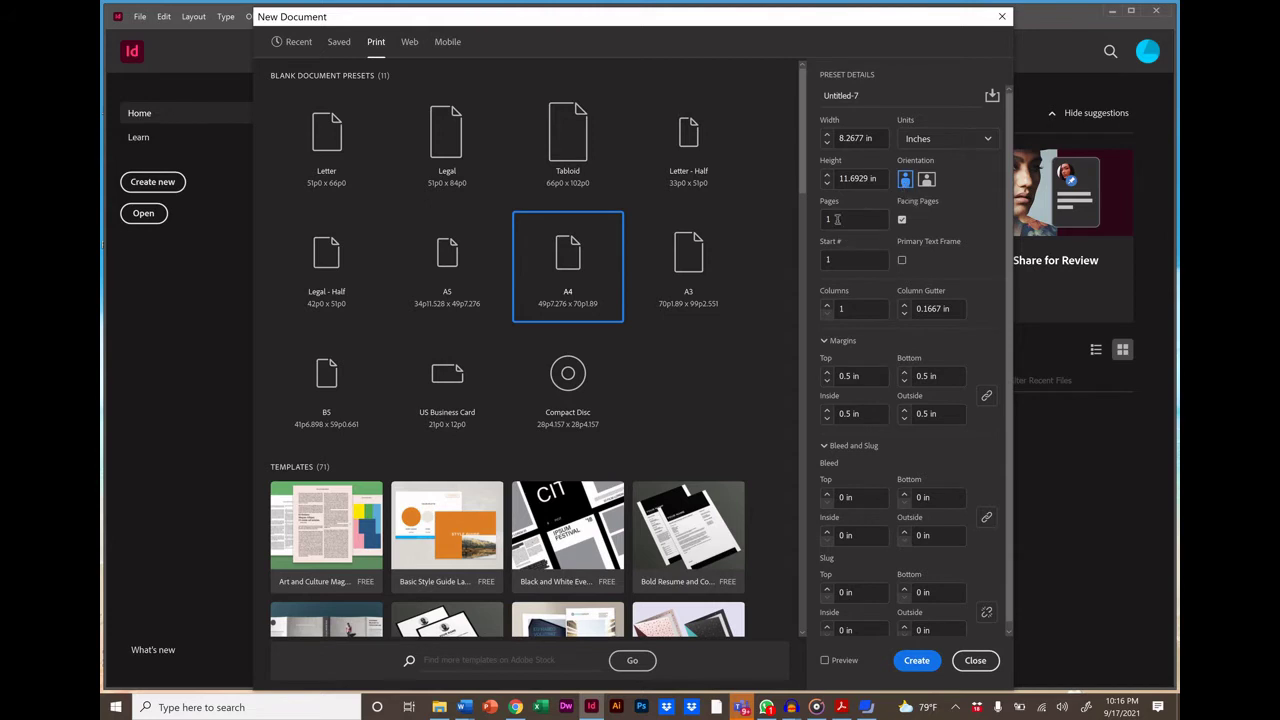
Set 4 columns and unlinked top and bottom margins of 0.75 in
left_click(845, 309)
type("4")
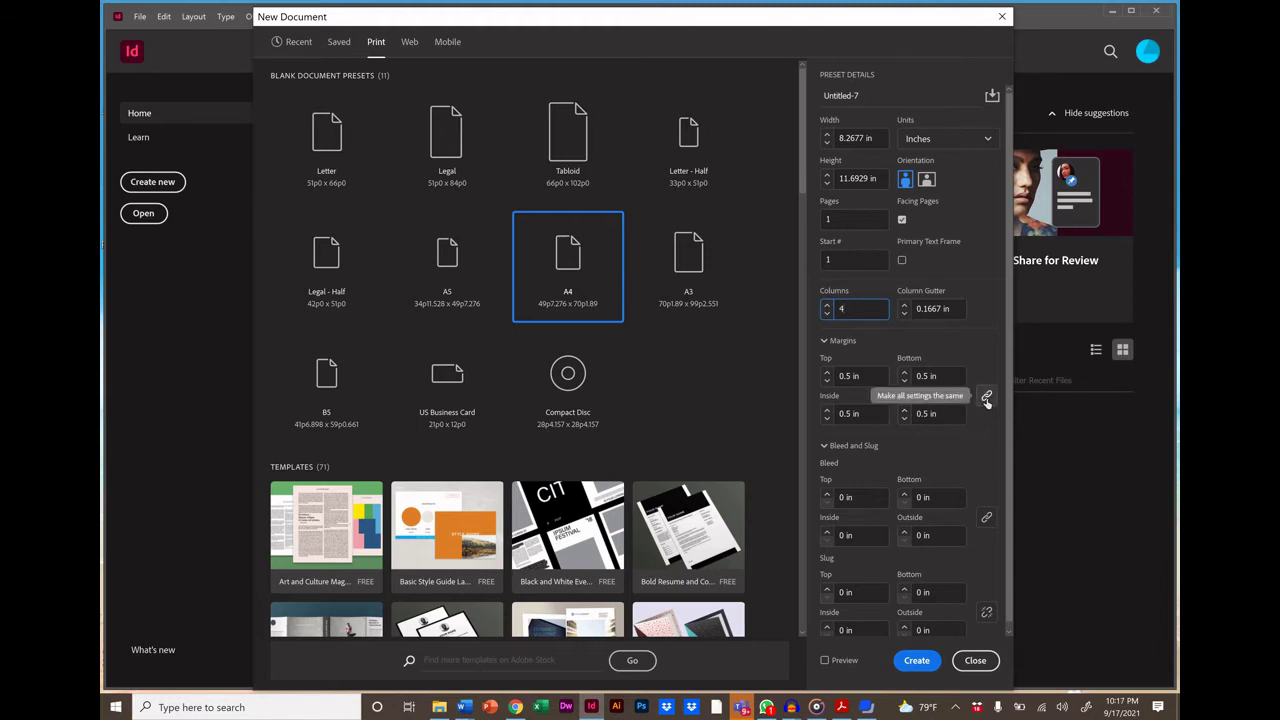
left_click(986, 398)
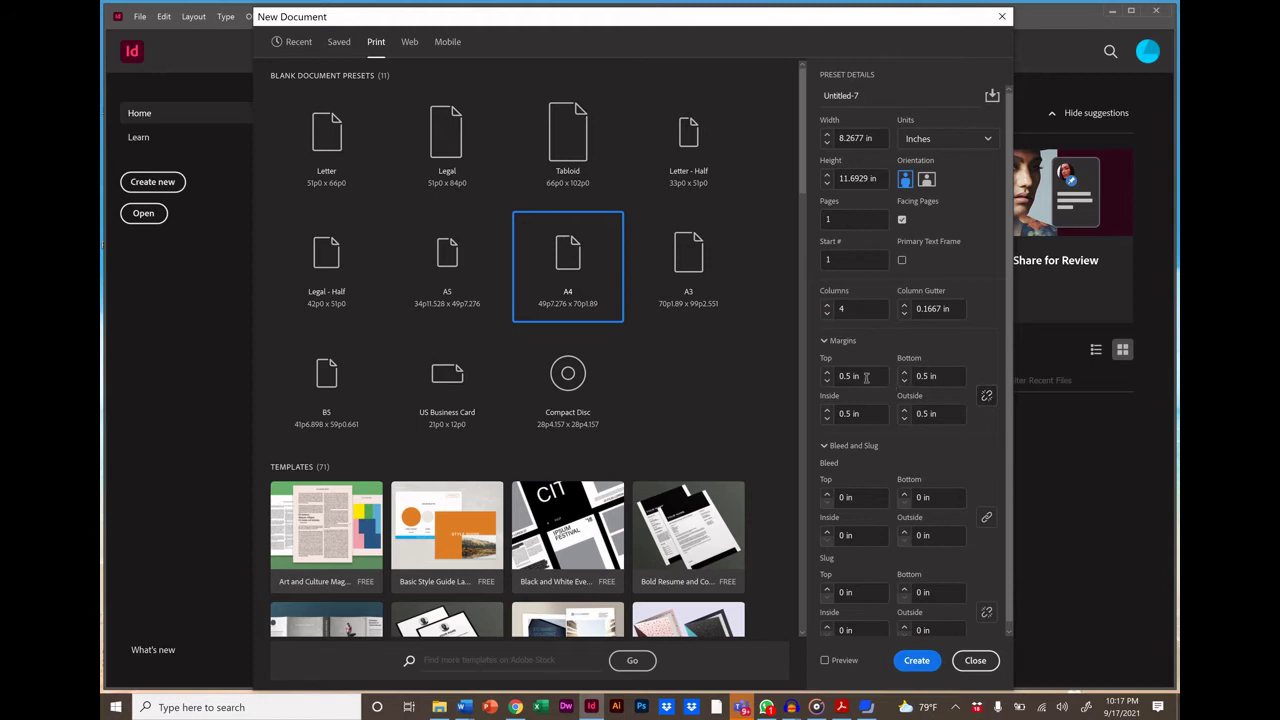
left_click(861, 375)
key("BackSpace")
key("BackSpace")
key("BackSpace")
type(".75")
left_click(933, 378)
left_click_drag(942, 378, 911, 378)
type(".7")
left_click(869, 413)
left_click(945, 414)
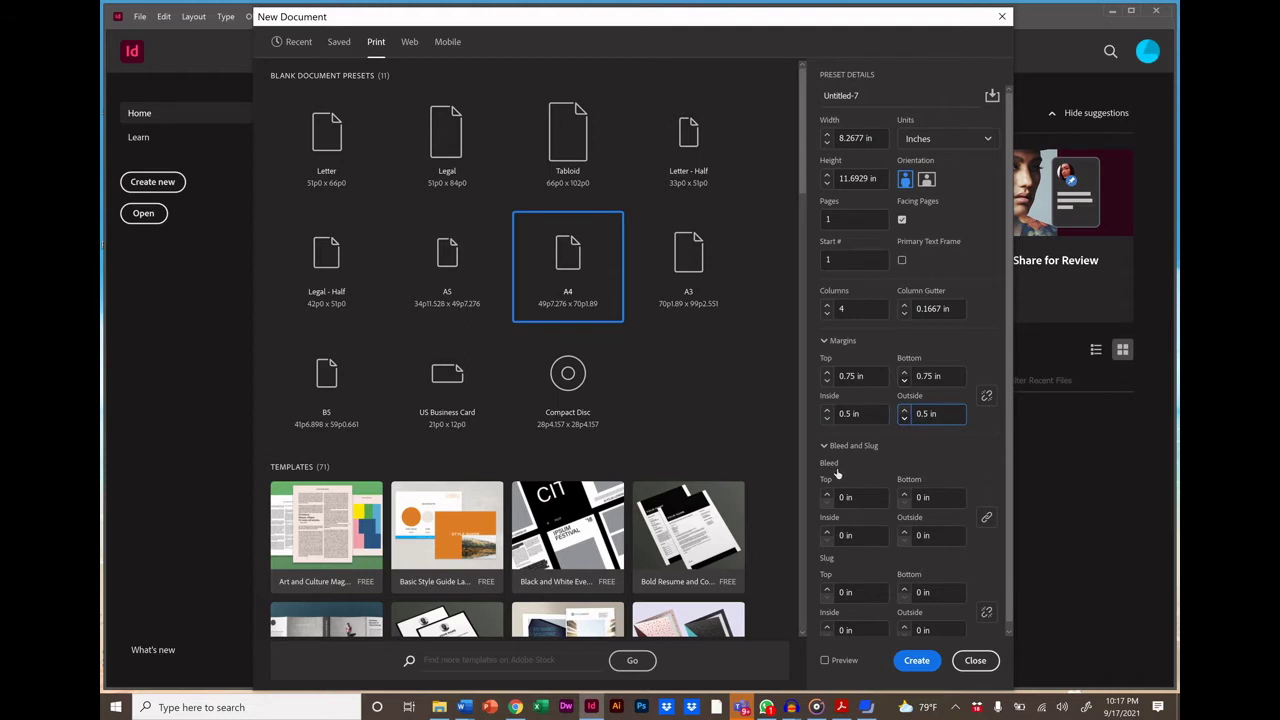
Apply a linked 0.125 in bleed to all sides
left_click(855, 498)
key("BackSpace")
key("BackSpace")
key("BackSpace")
key("BackSpace")
type(".125")
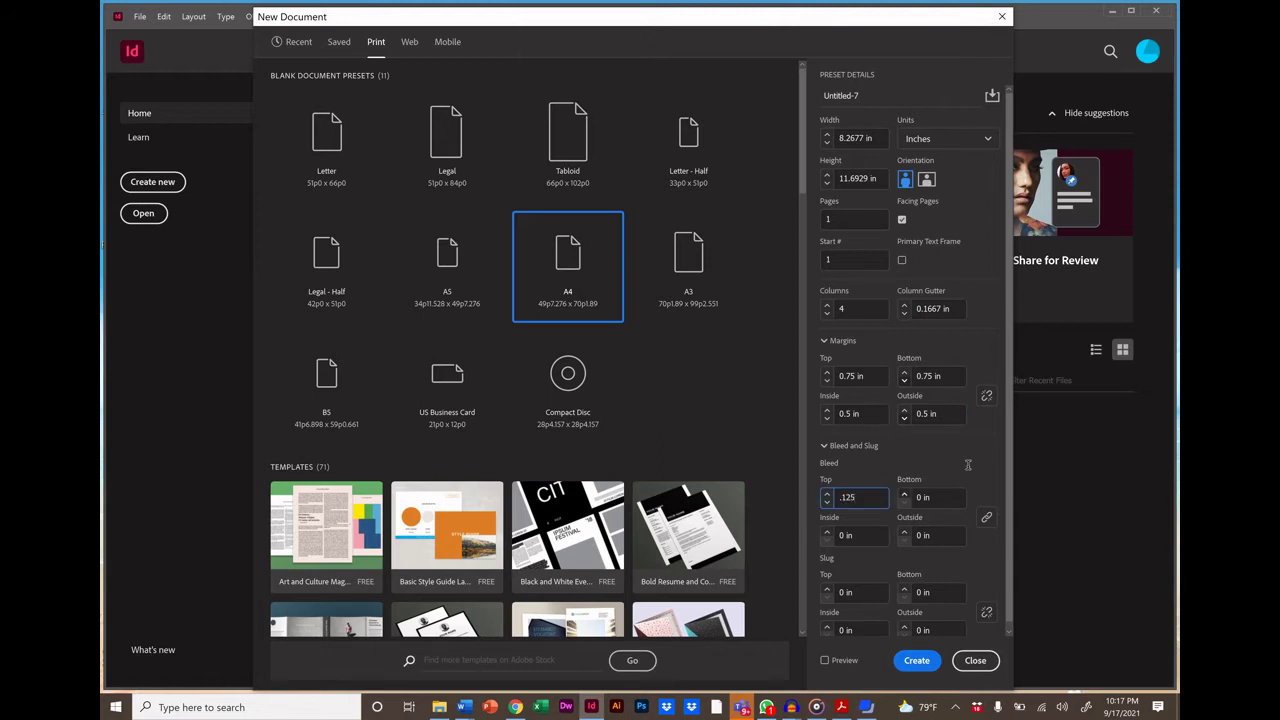
left_click(983, 468)
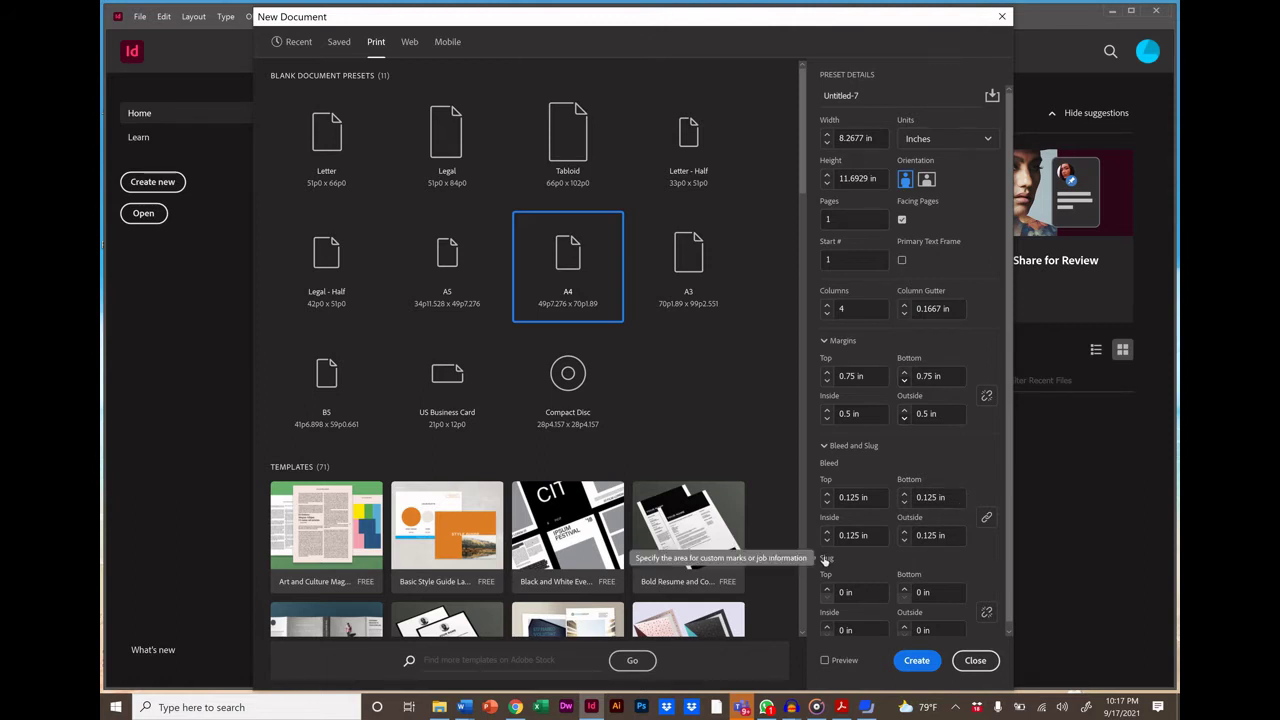
Create the four-column A4 document, opening as Untitled-7
left_click(915, 662)
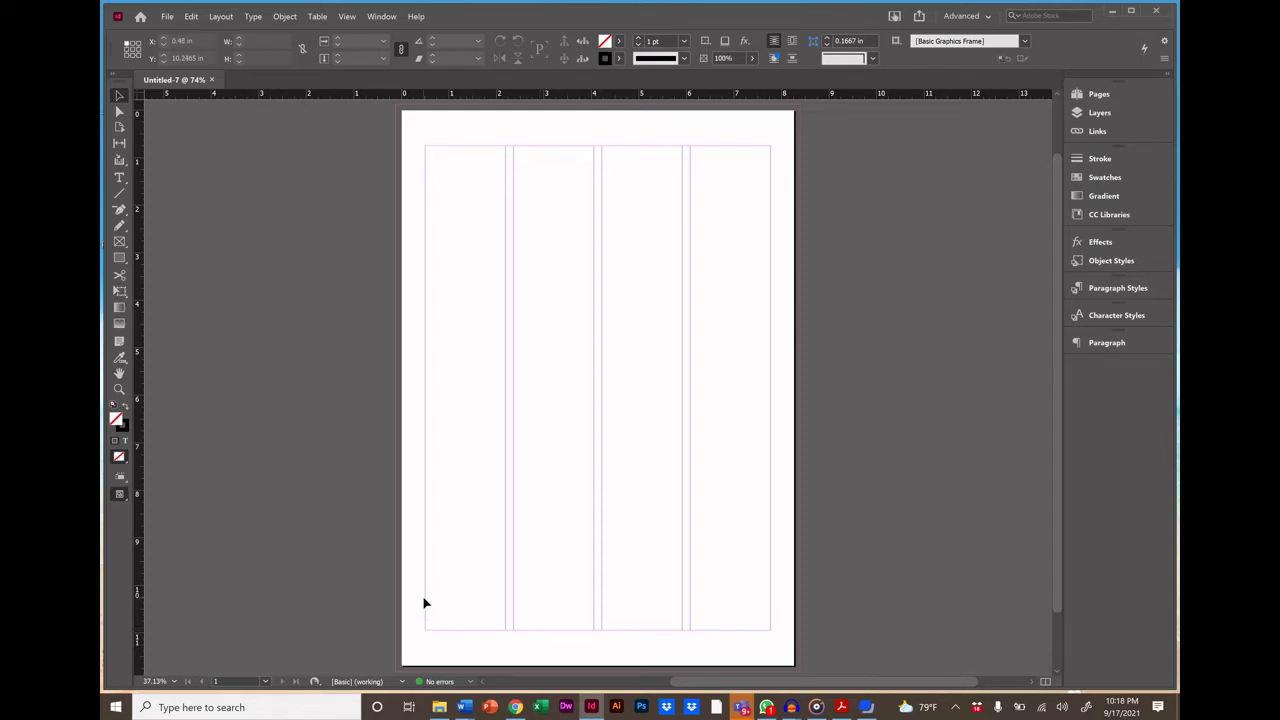
left_click(168, 17)
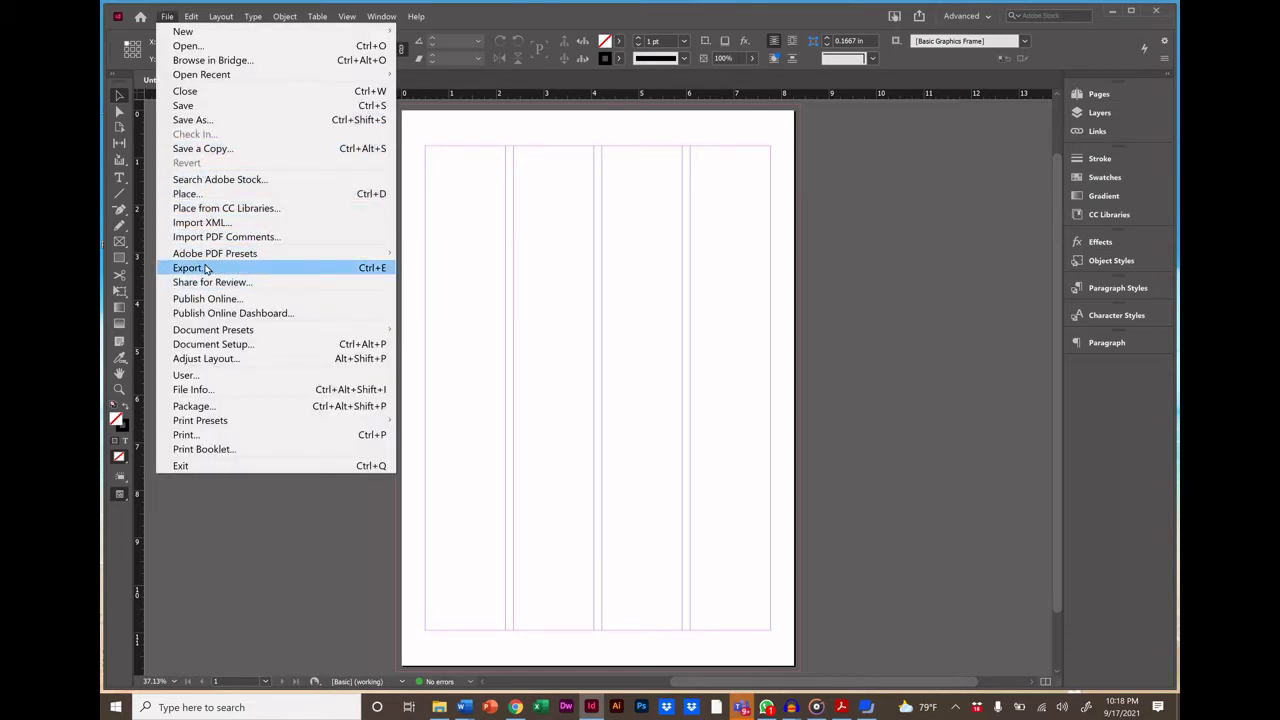
left_click(215, 344)
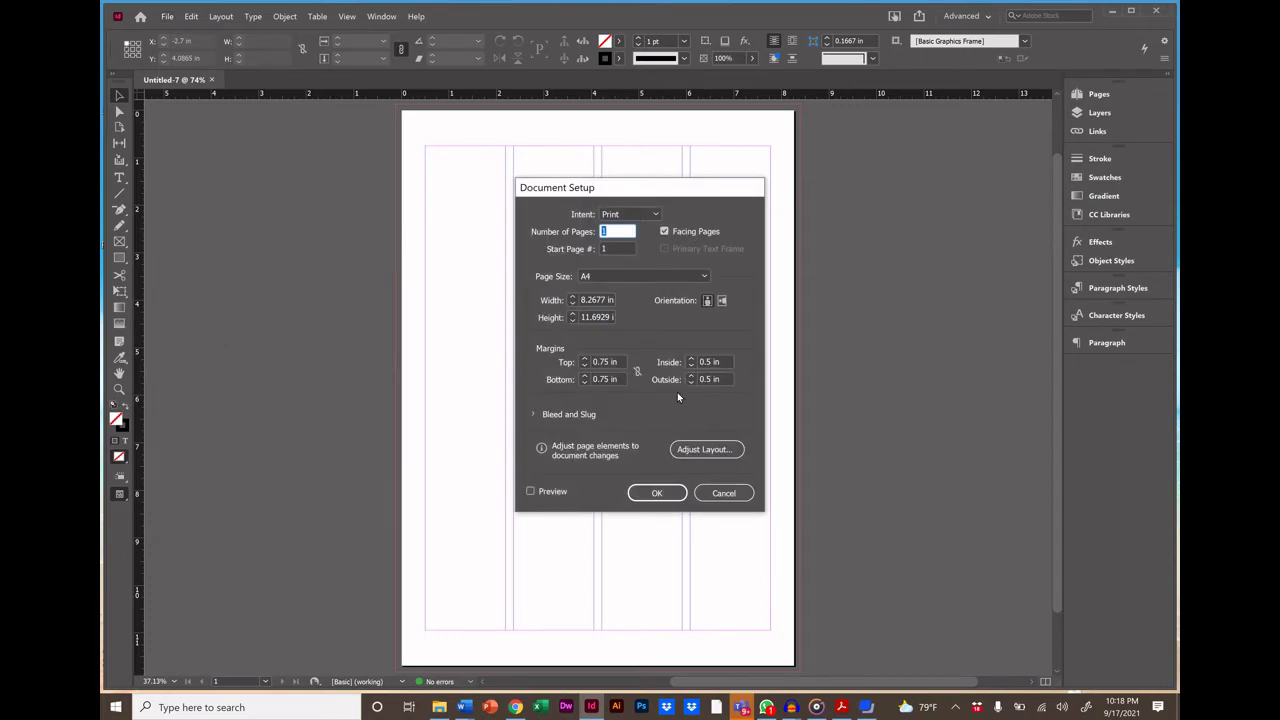
left_click(716, 495)
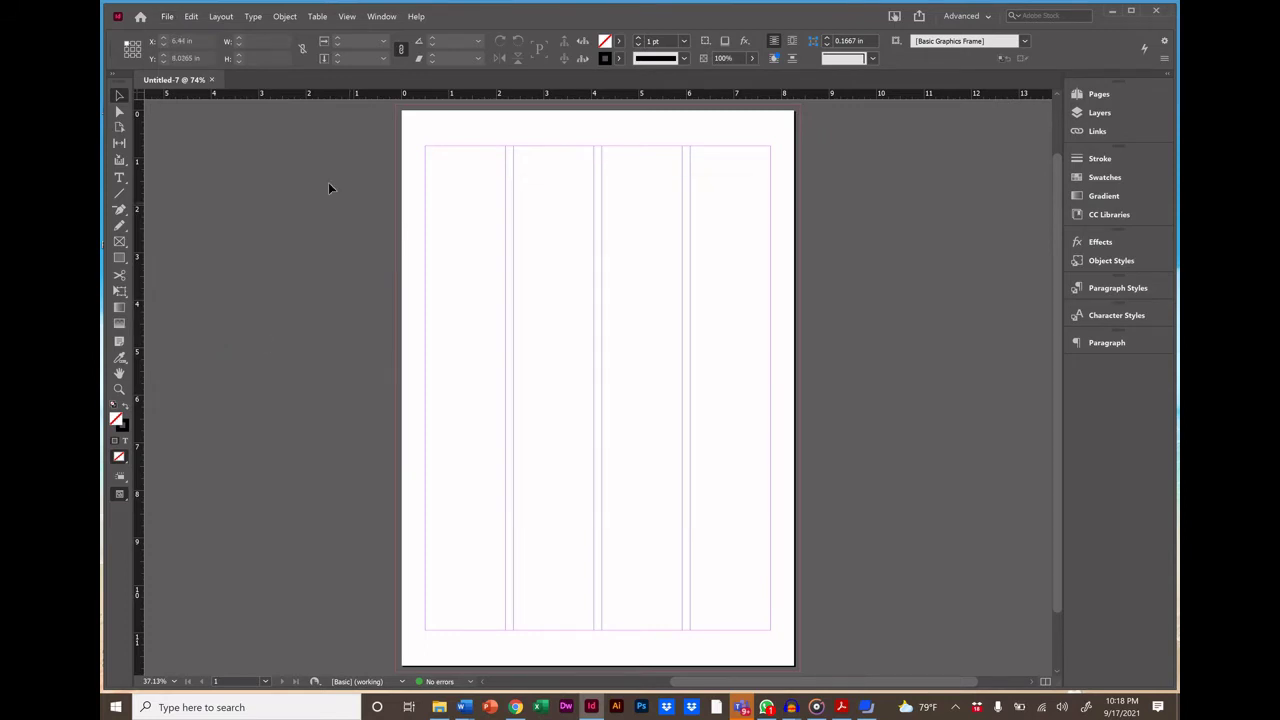
left_click(221, 16)
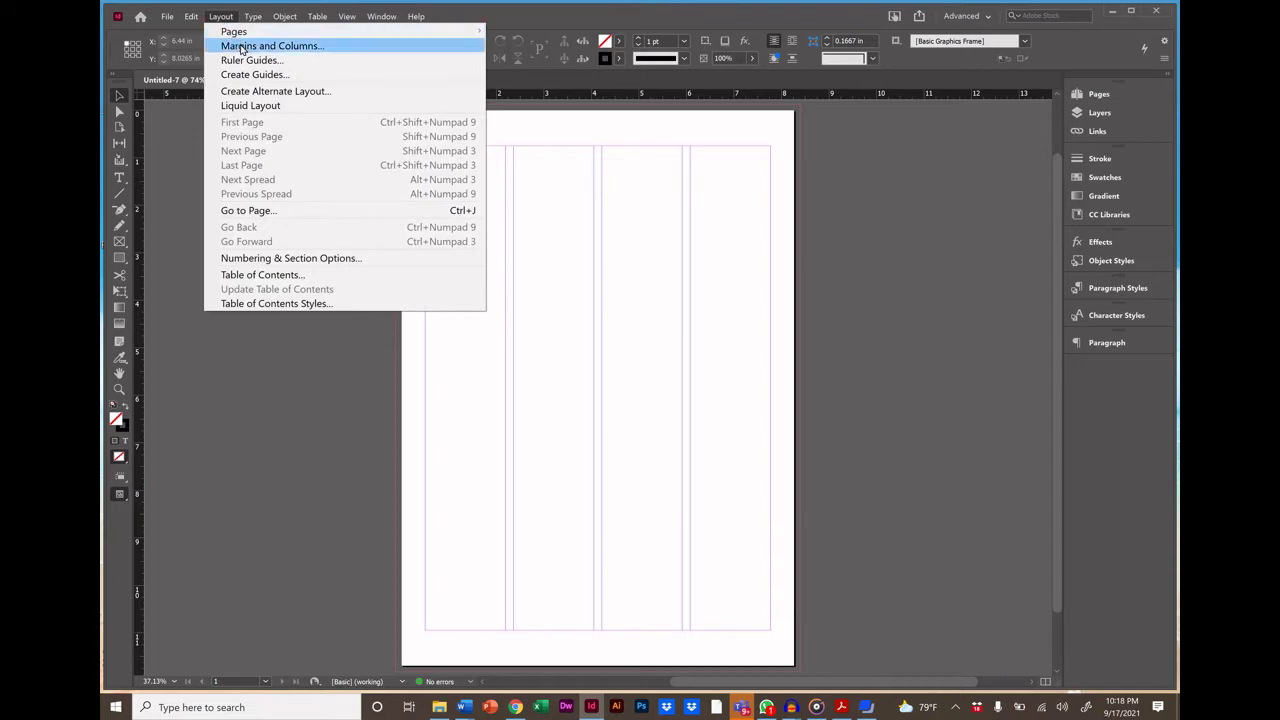
left_click(244, 45)
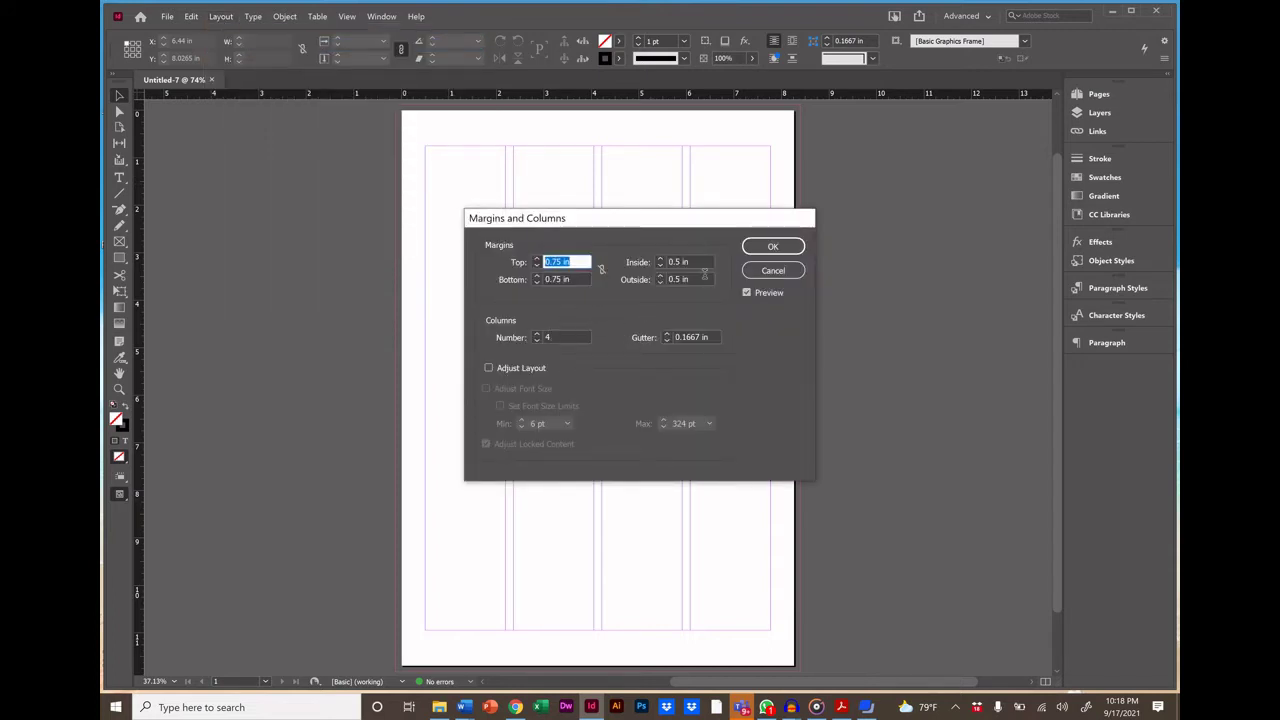
left_click(759, 250)
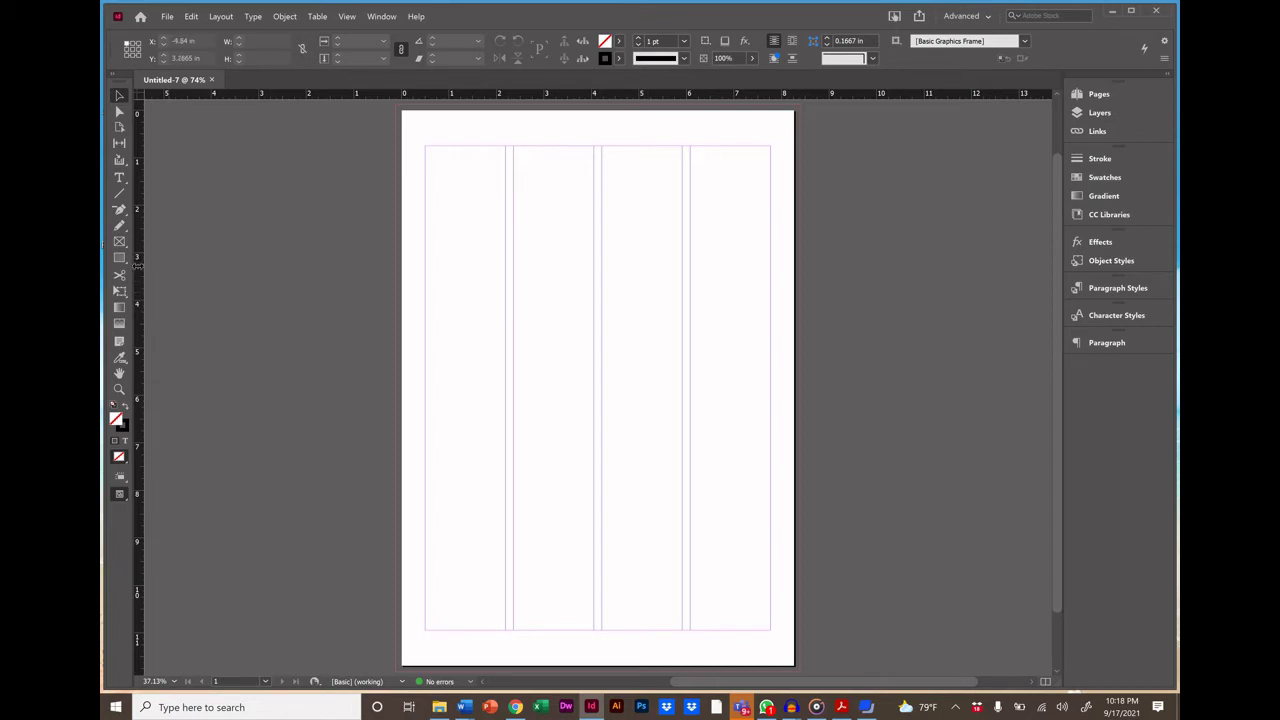
Drag a vertical guide from the side ruler onto the Untitled-7 page
mouse_move(140, 272)
left_mouse_down()
mouse_move(523, 267)
mouse_move(143, 280)
left_mouse_up()
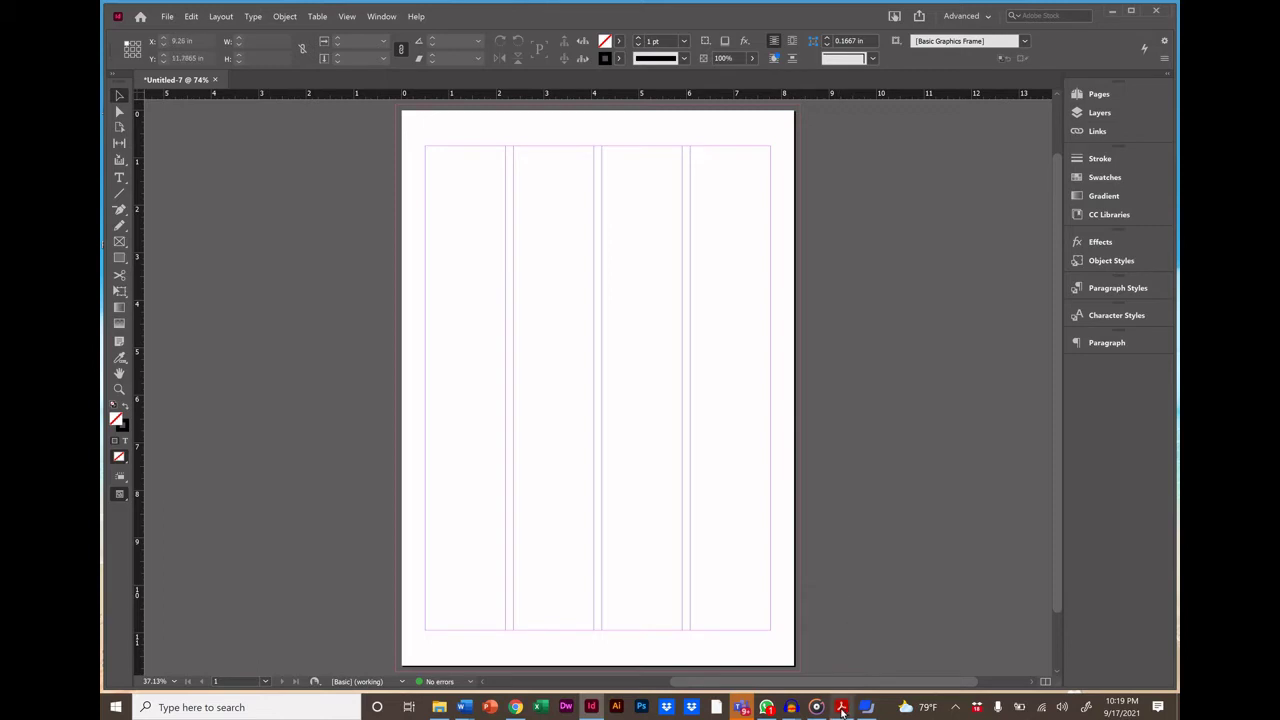
Bring New Diversity Officer.pdf forward in Acrobat and scroll down through it
left_click(842, 708)
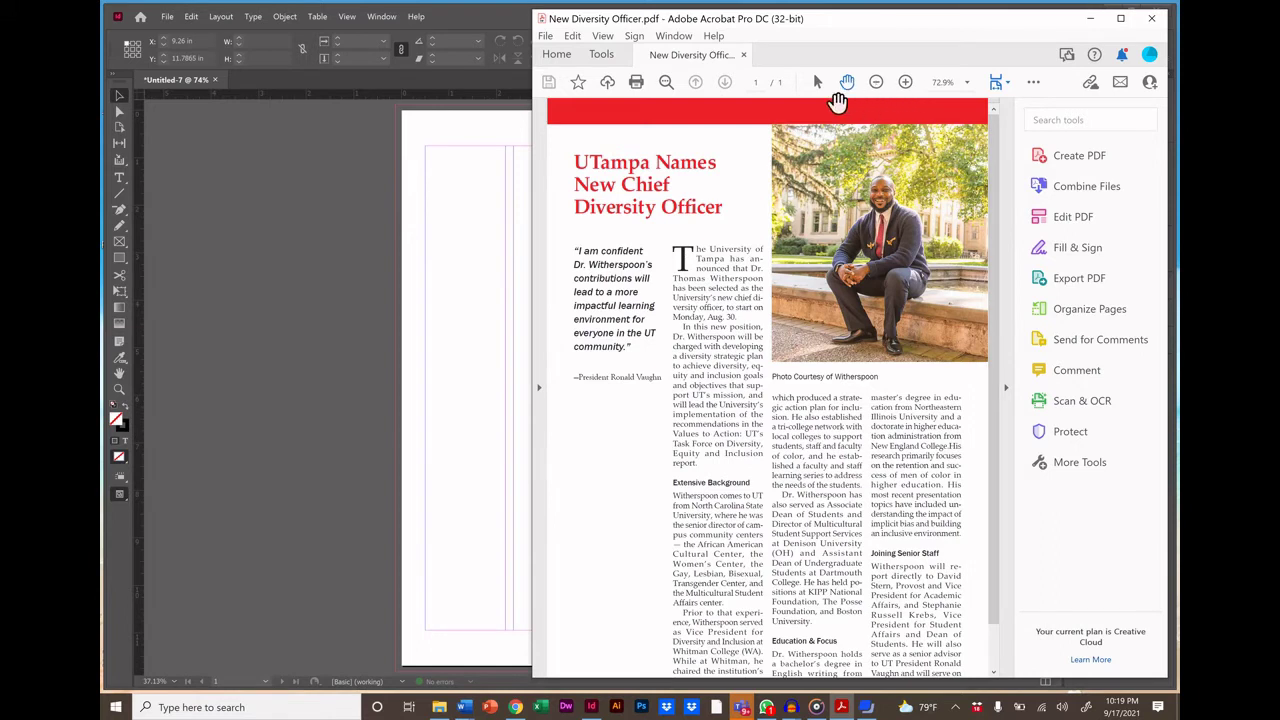
scroll(823, 580, "down", 1)
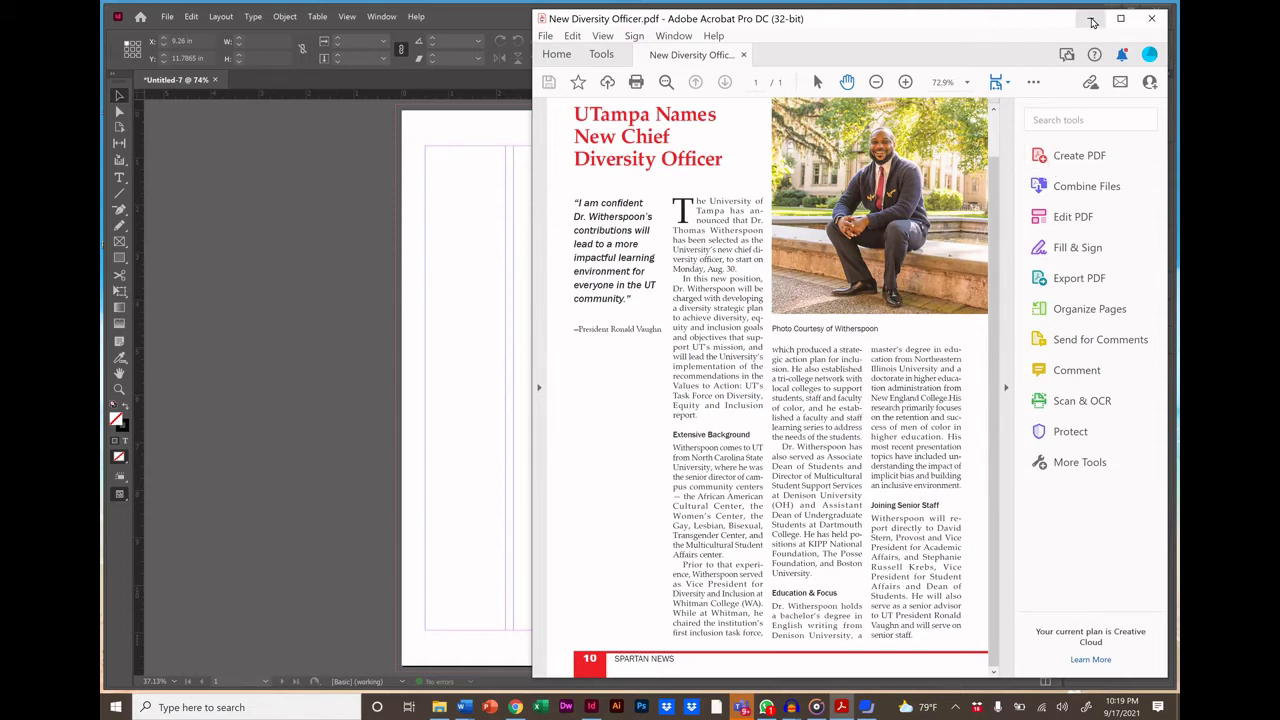
Minimize Acrobat to return to the Untitled-7 page in InDesign
left_click(1091, 19)
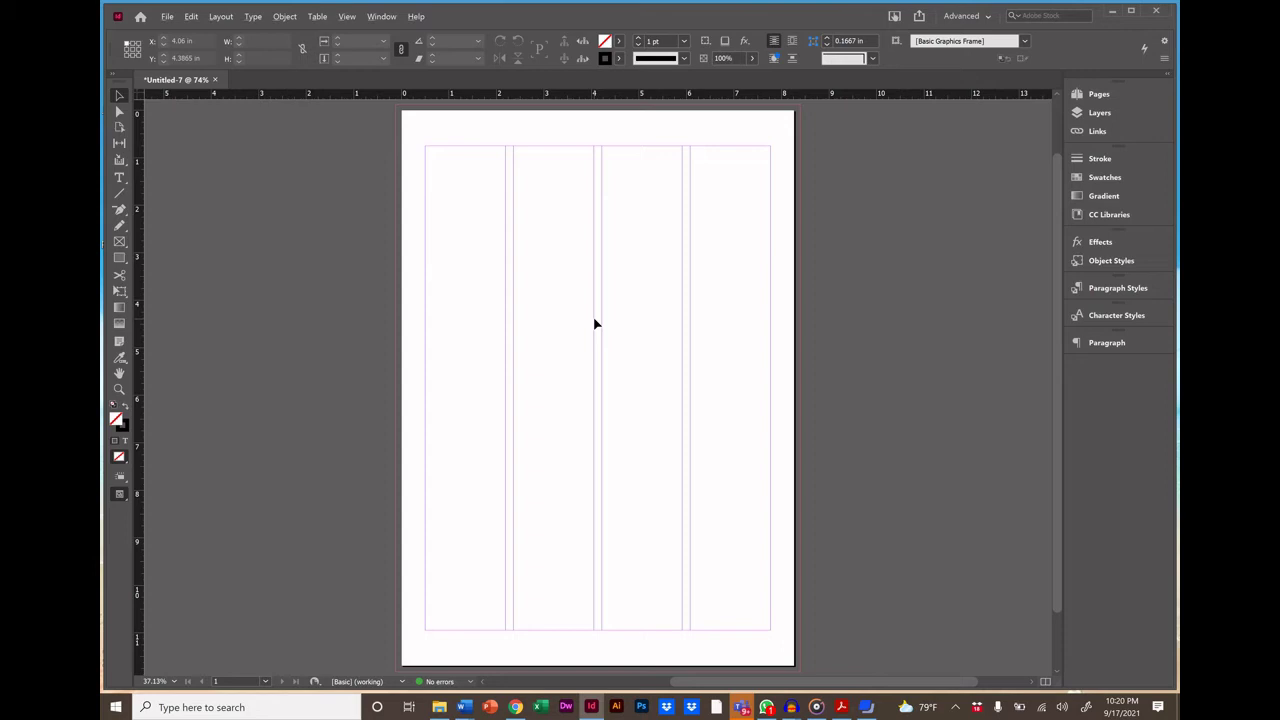
Zoom in and out and pan sideways until the whole page sits in view
scroll(594, 323, "down", 5)
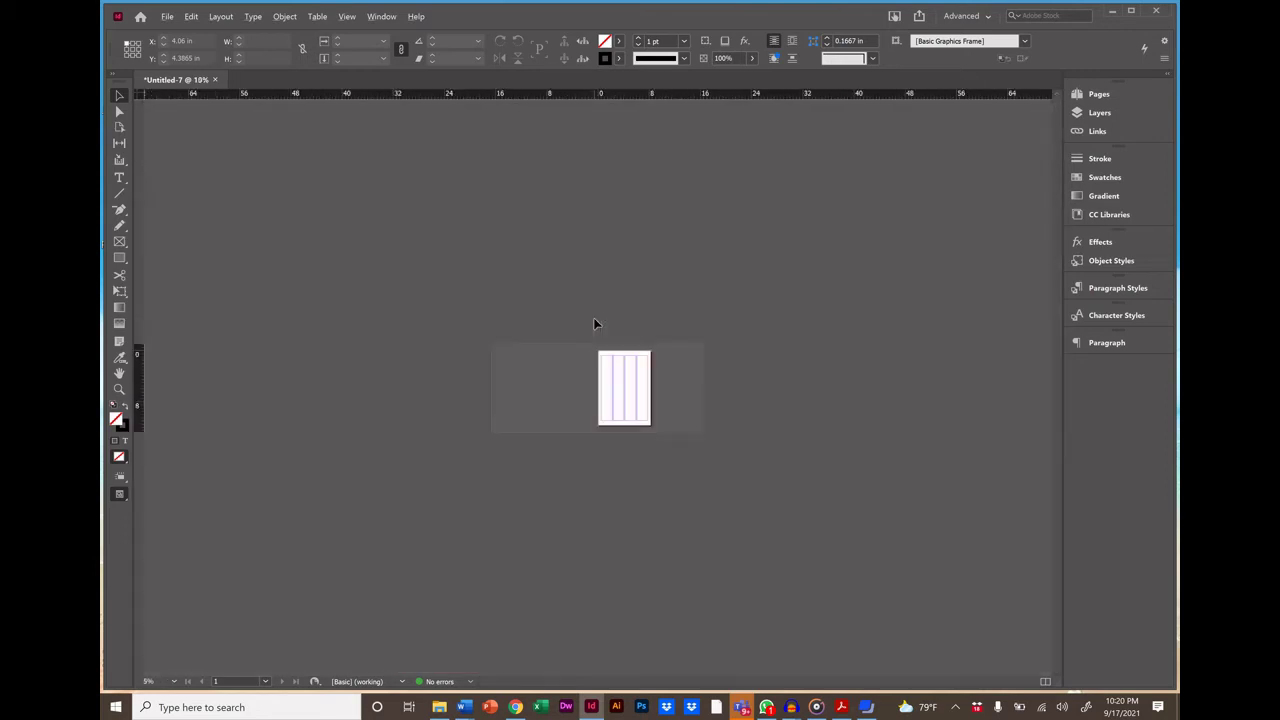
scroll(594, 323, "up", 4)
scroll(594, 323, "up", 8)
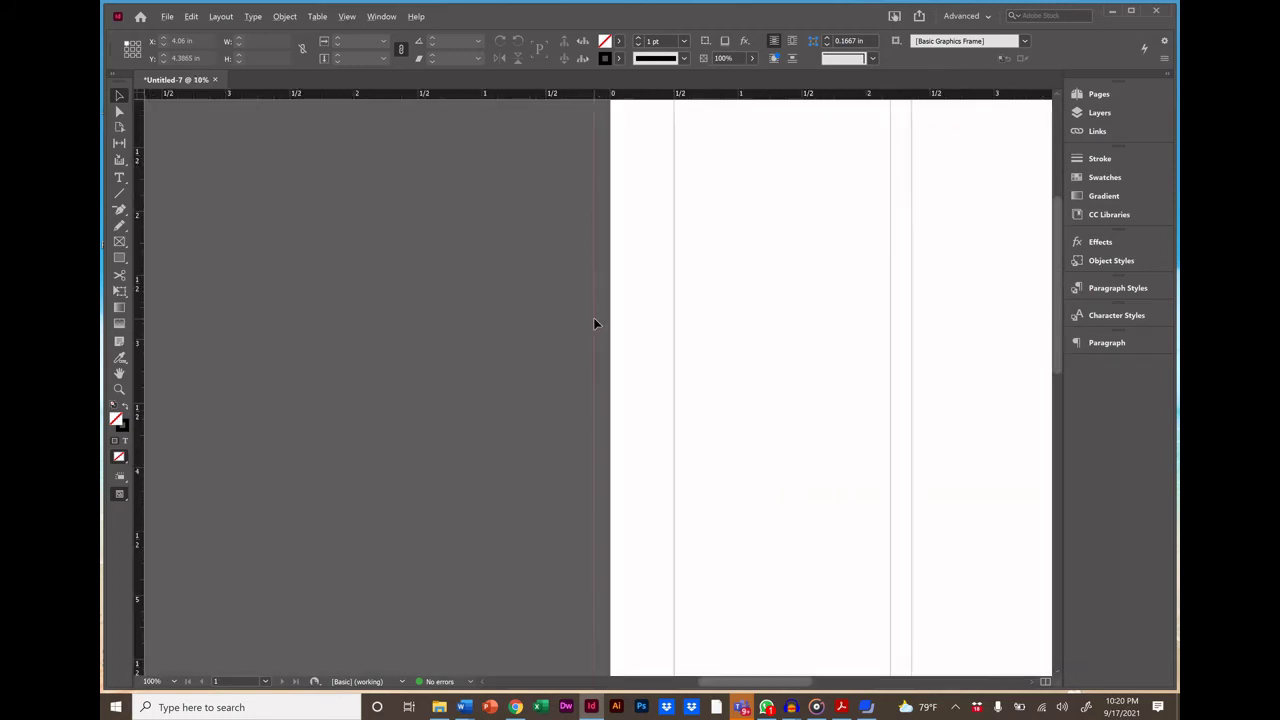
scroll(594, 323, "down", 10)
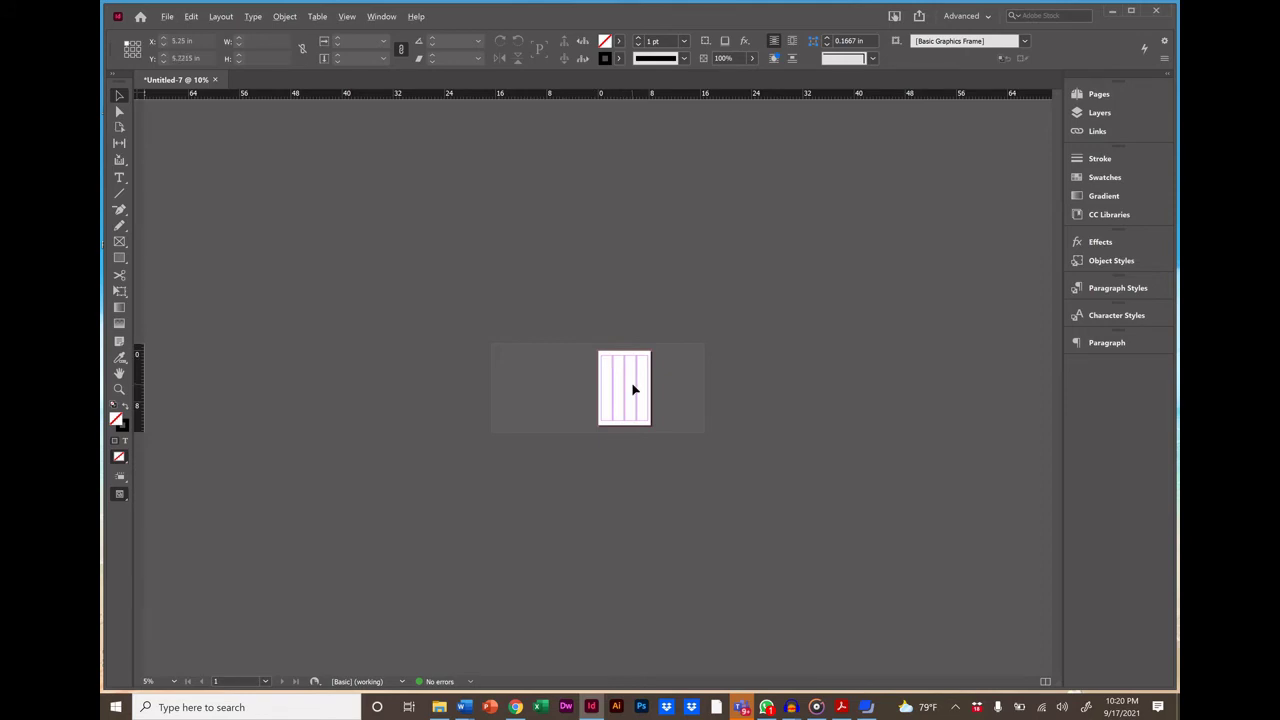
scroll(632, 389, "up", 5)
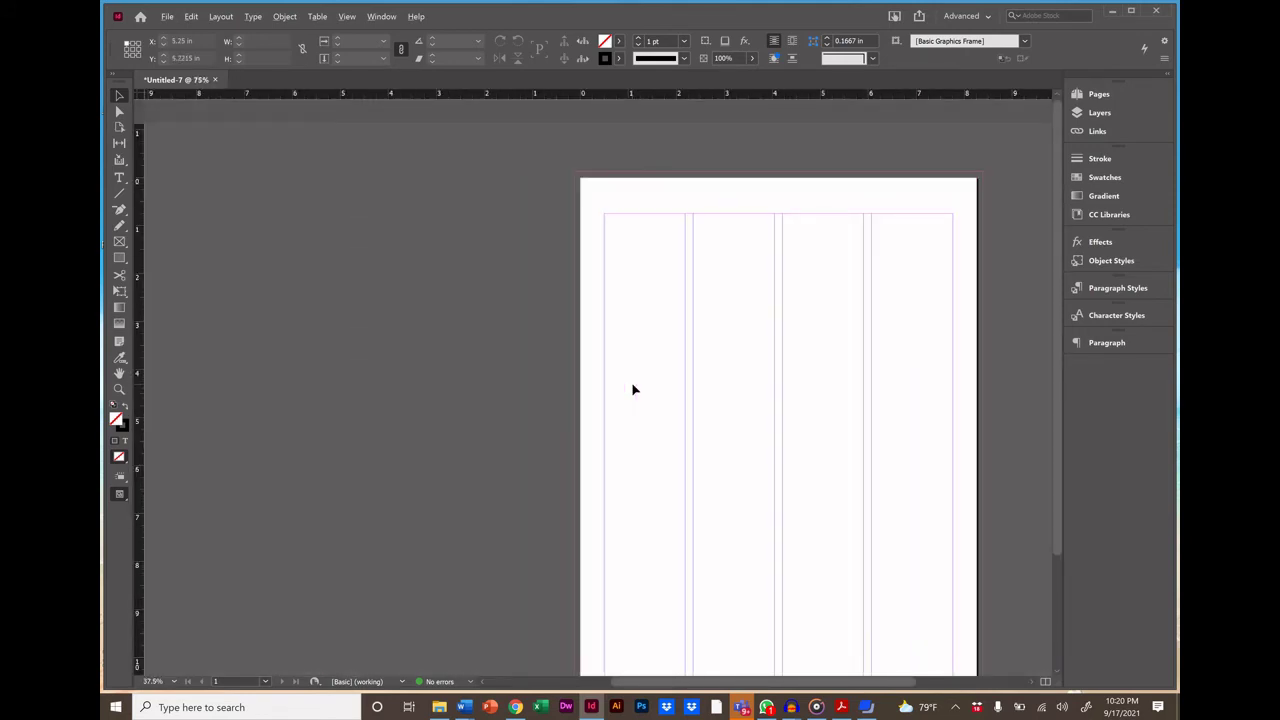
scroll(632, 389, "down", 5)
scroll(632, 389, "up", 10)
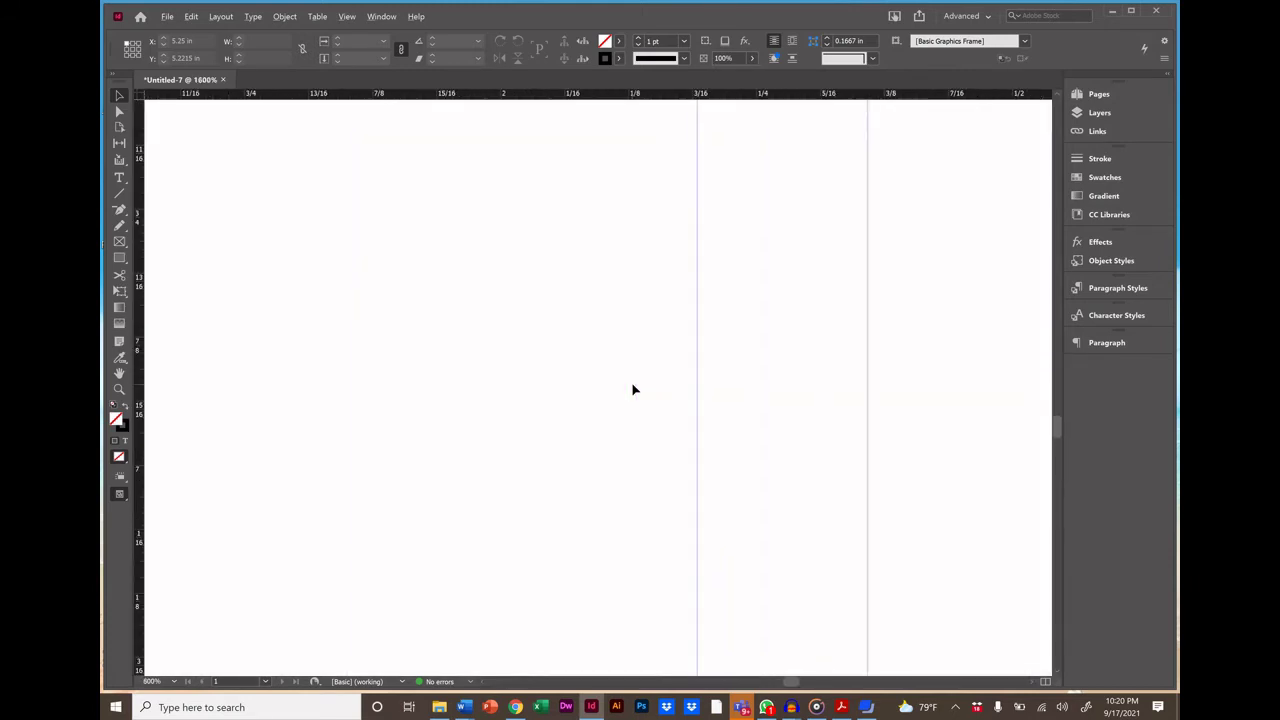
scroll(632, 389, "down", 4)
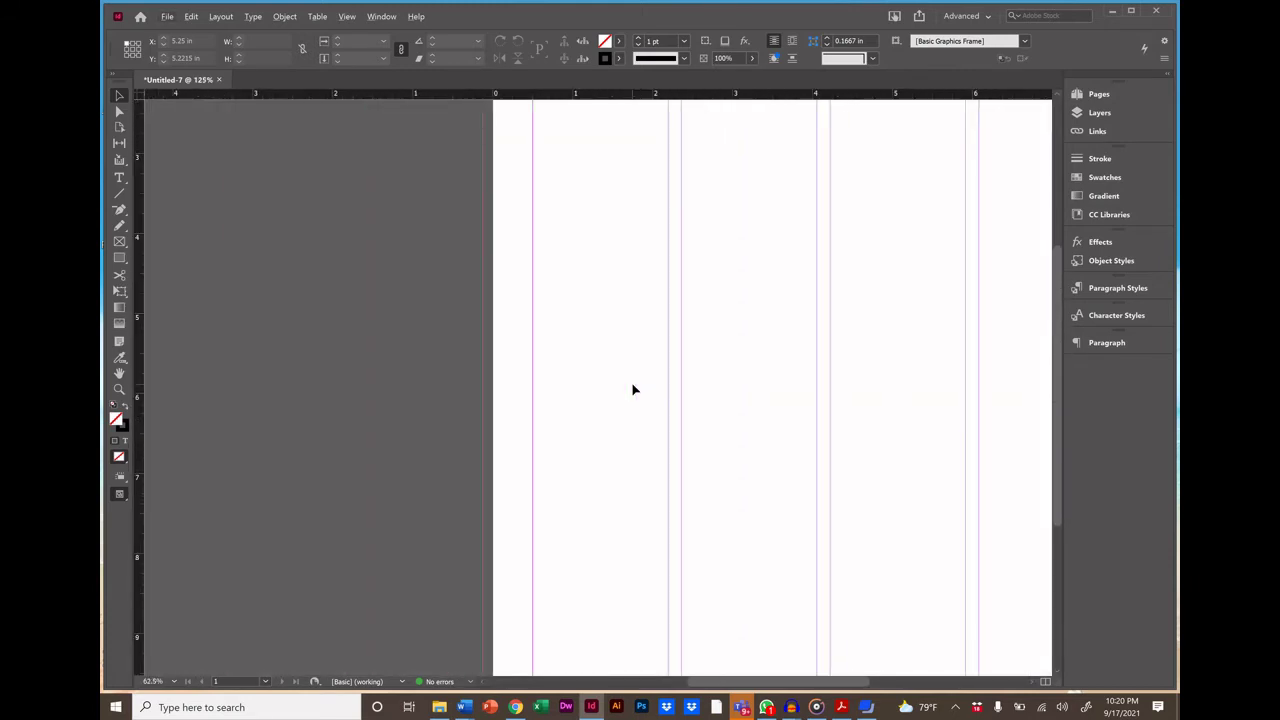
scroll(632, 389, "up", 3)
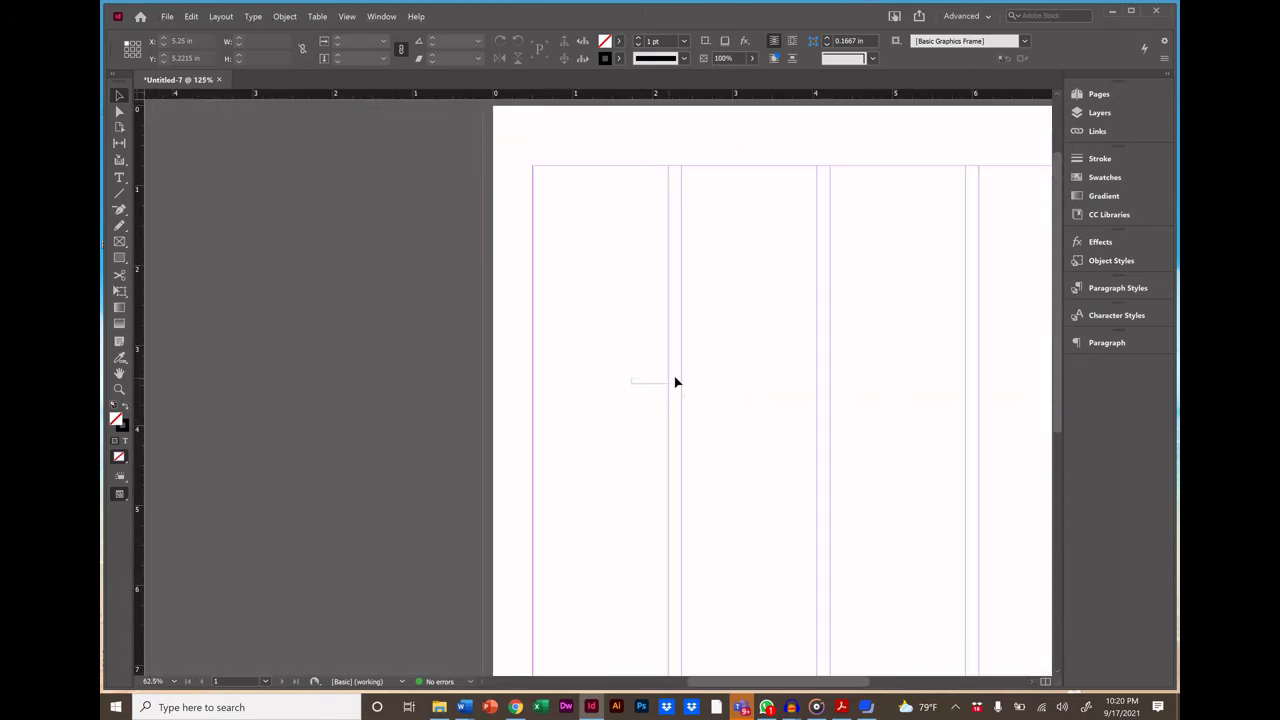
scroll(723, 425, "right", 3)
scroll(723, 425, "right", 5)
scroll(723, 425, "left", 15)
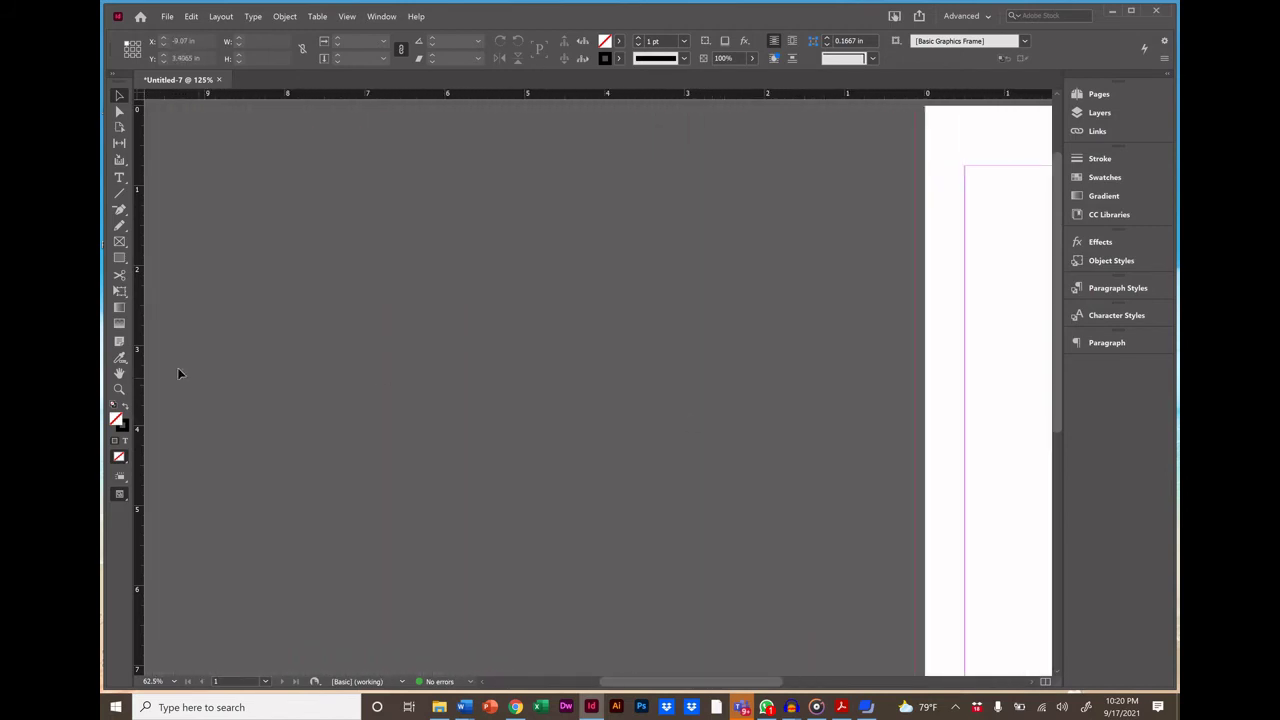
double_click(119, 373)
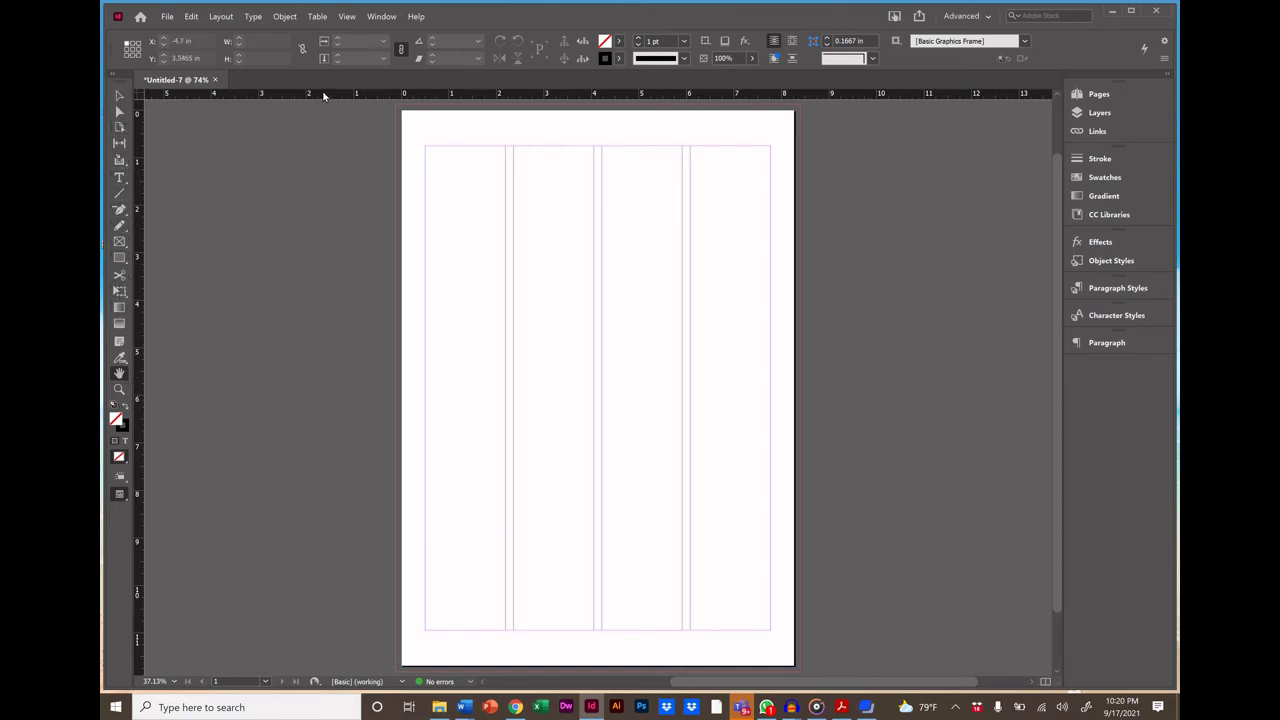
left_click(389, 16)
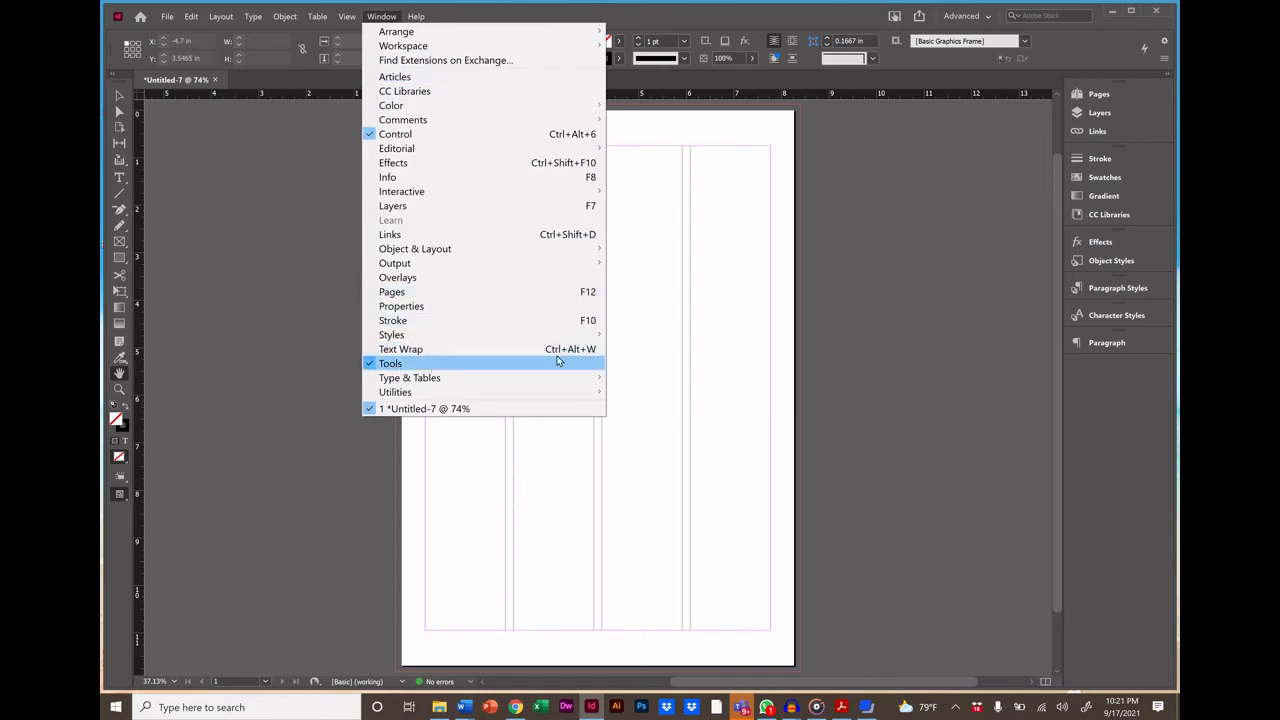
left_click(926, 354)
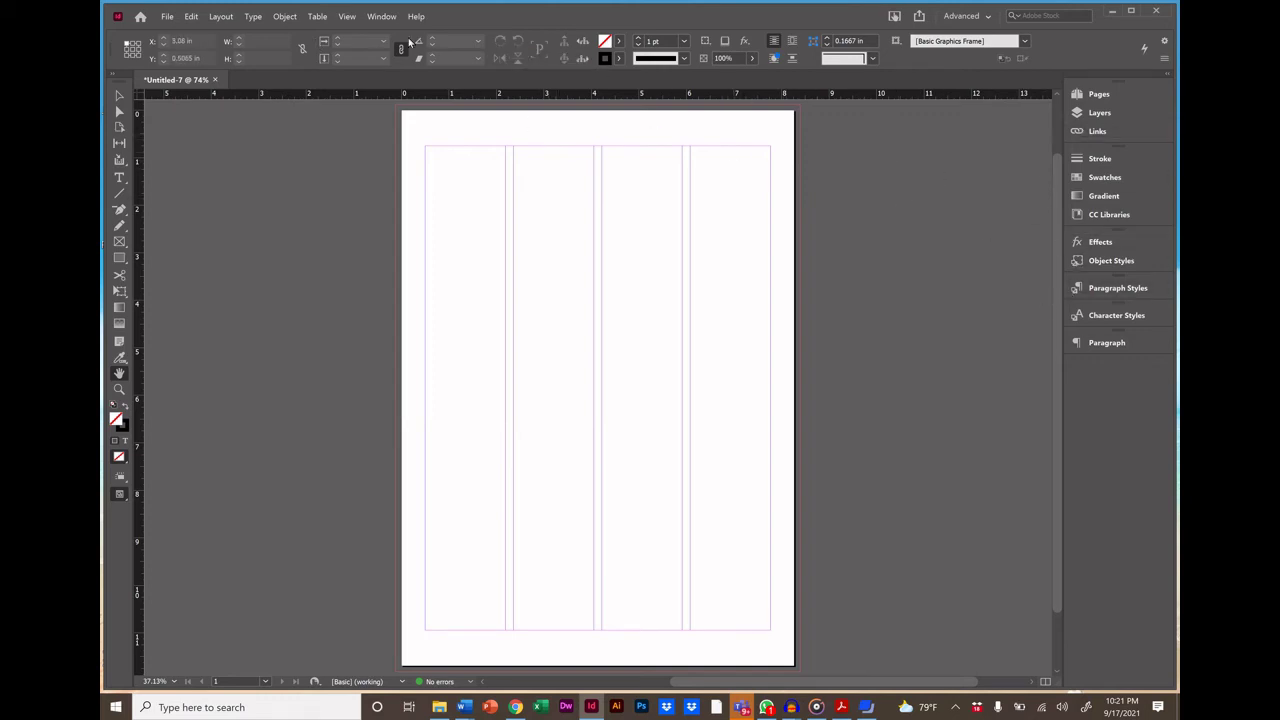
Look through Window > Workspace without changing it, and select the Type tool
left_click(379, 17)
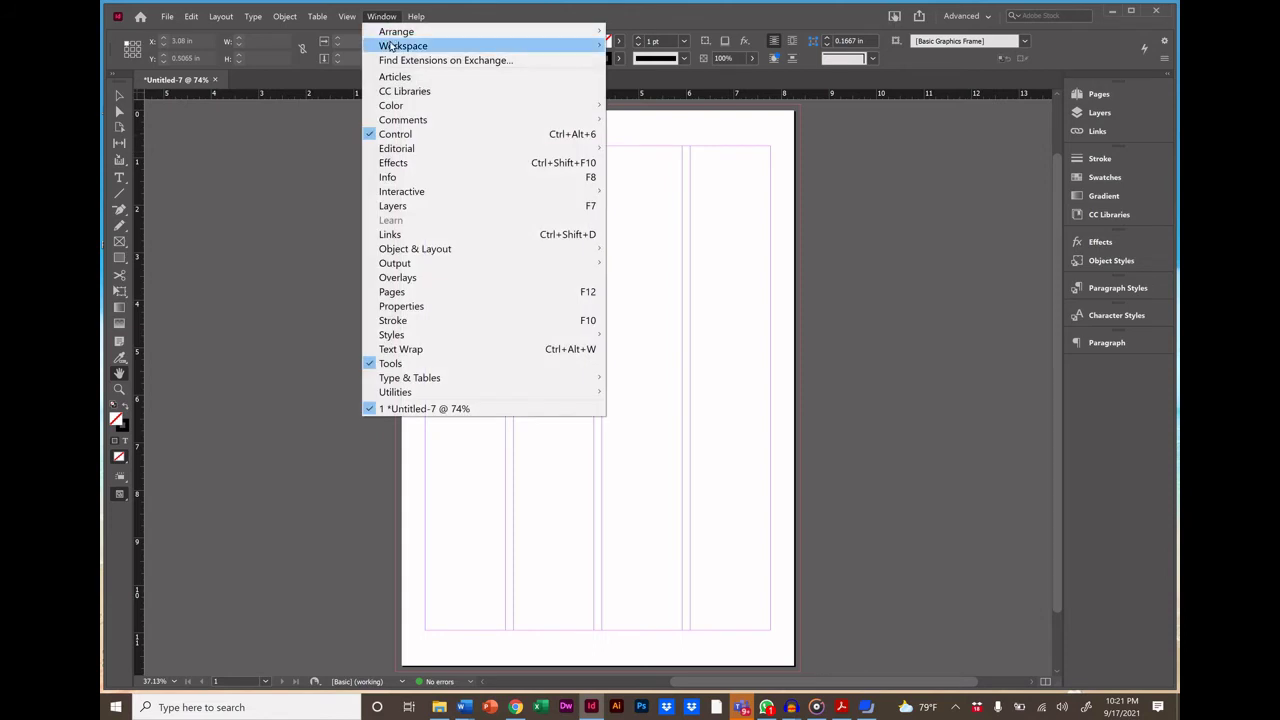
mouse_move(394, 46)
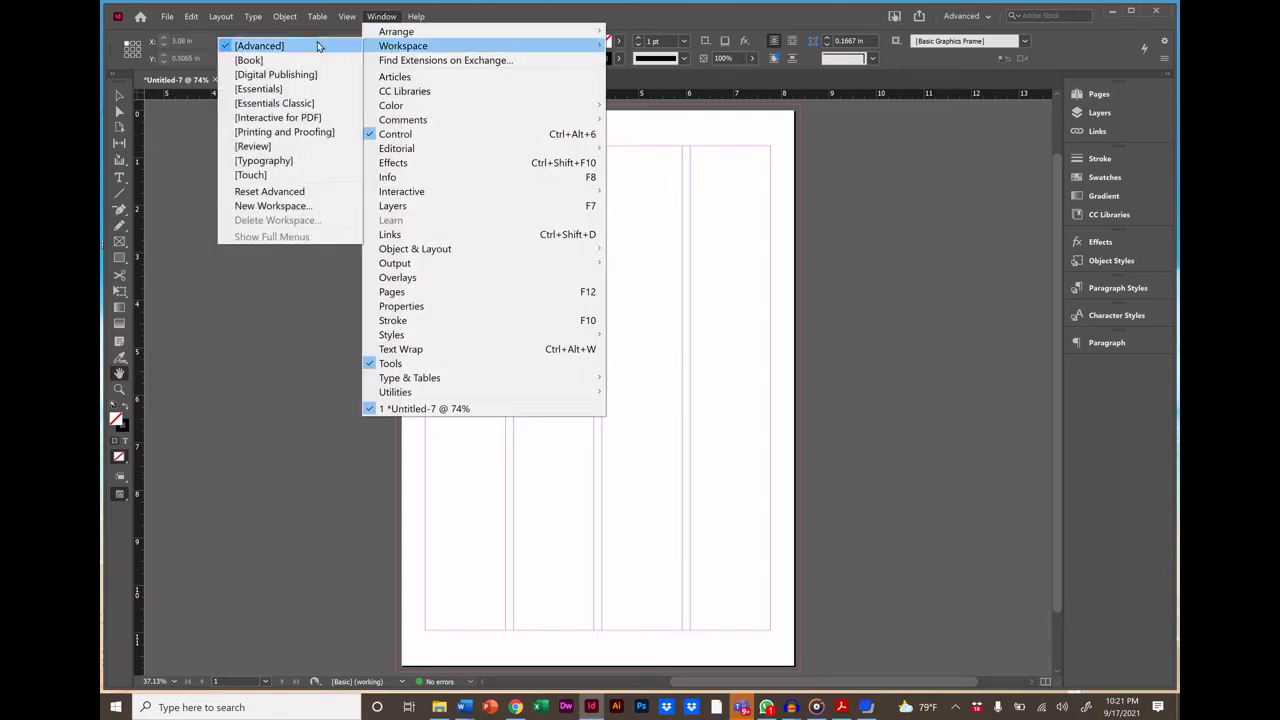
left_click(281, 396)
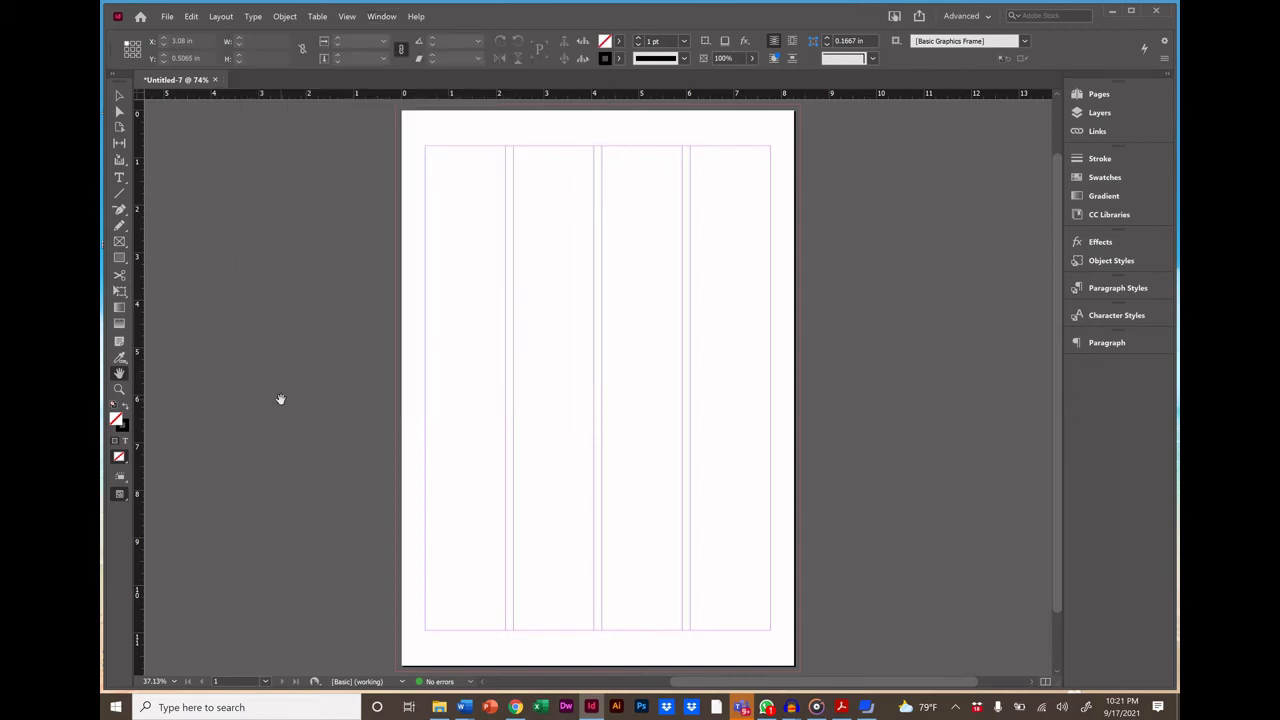
left_click(121, 182)
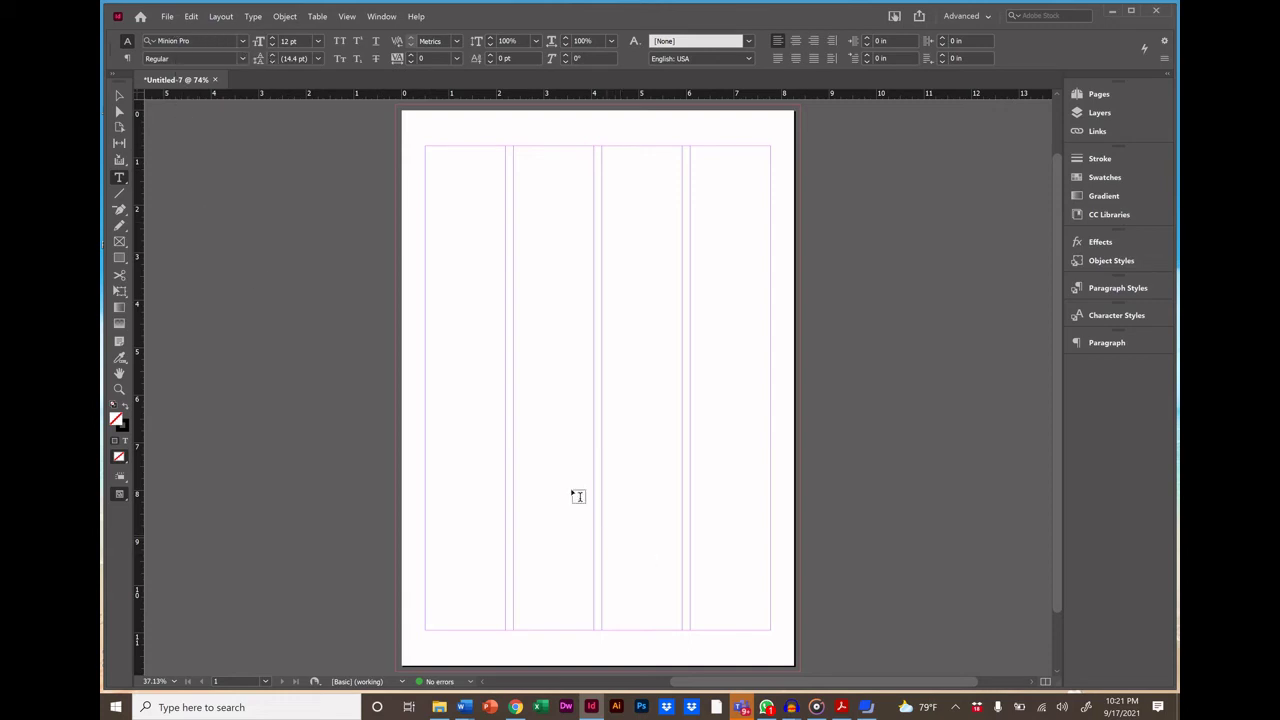
Place New Diversity Officer.pdf on the pasteboard beside the page using File > Place
left_click(167, 17)
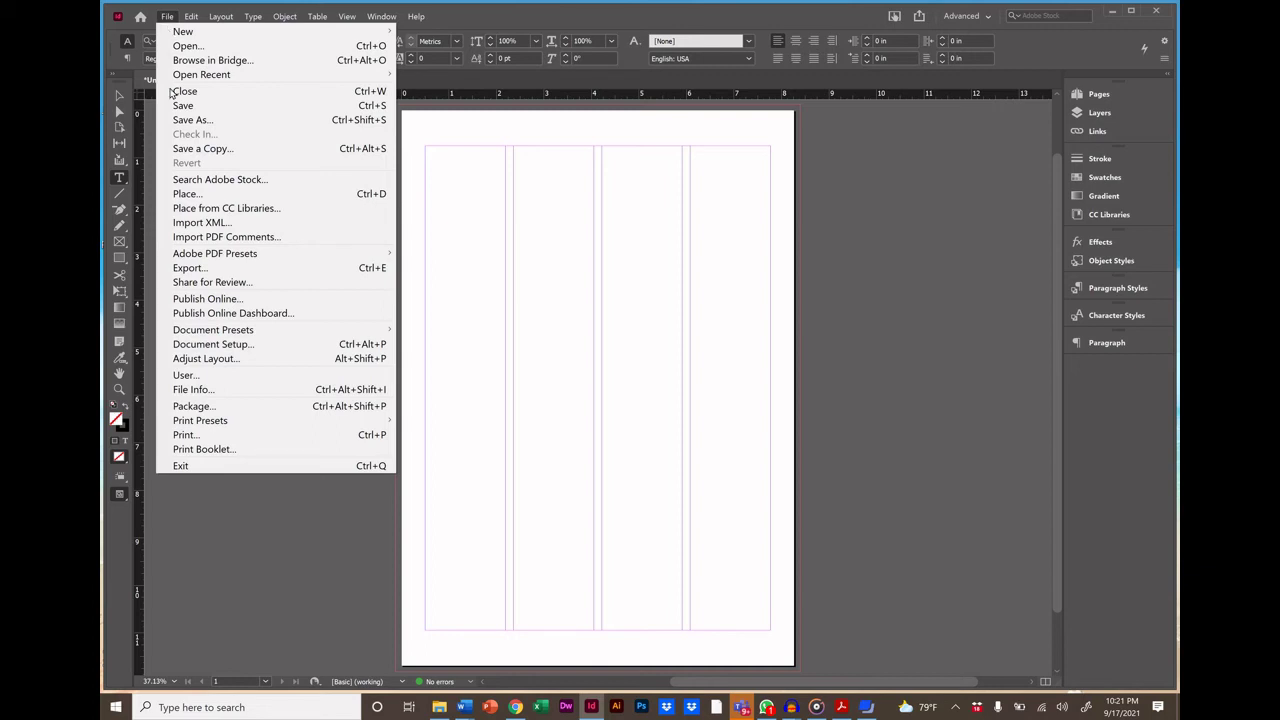
left_click(186, 196)
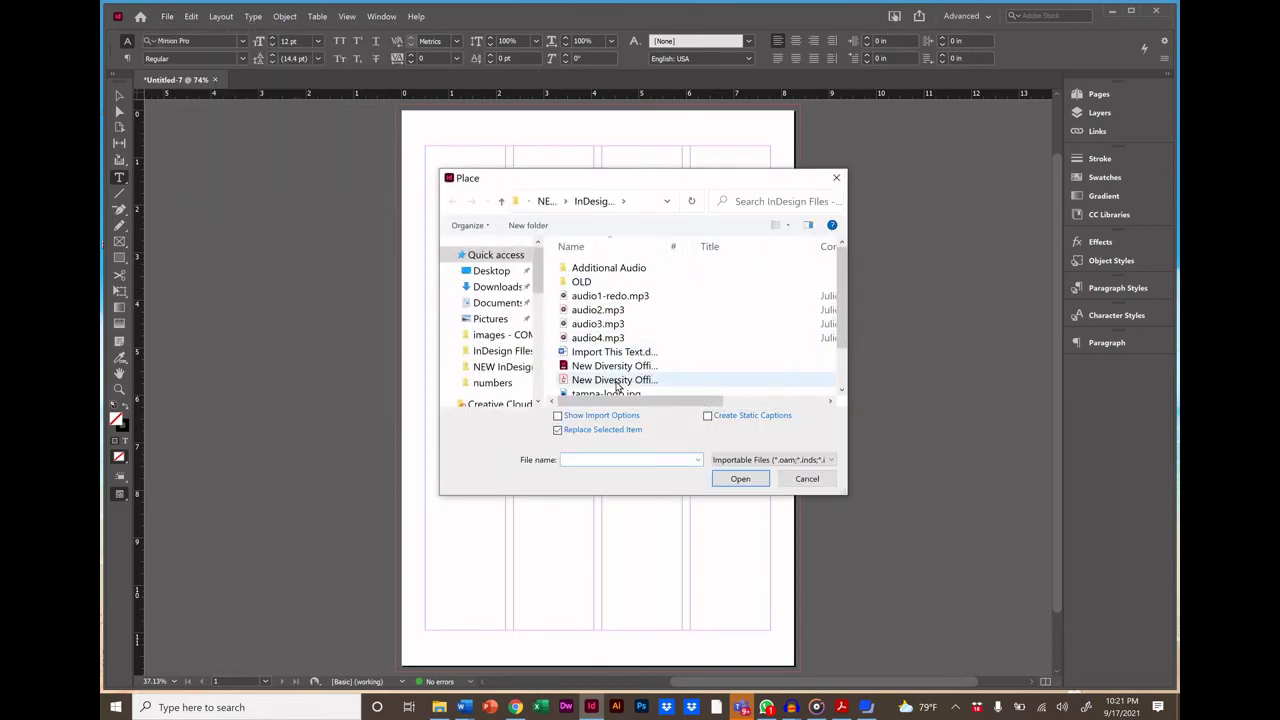
double_click(614, 380)
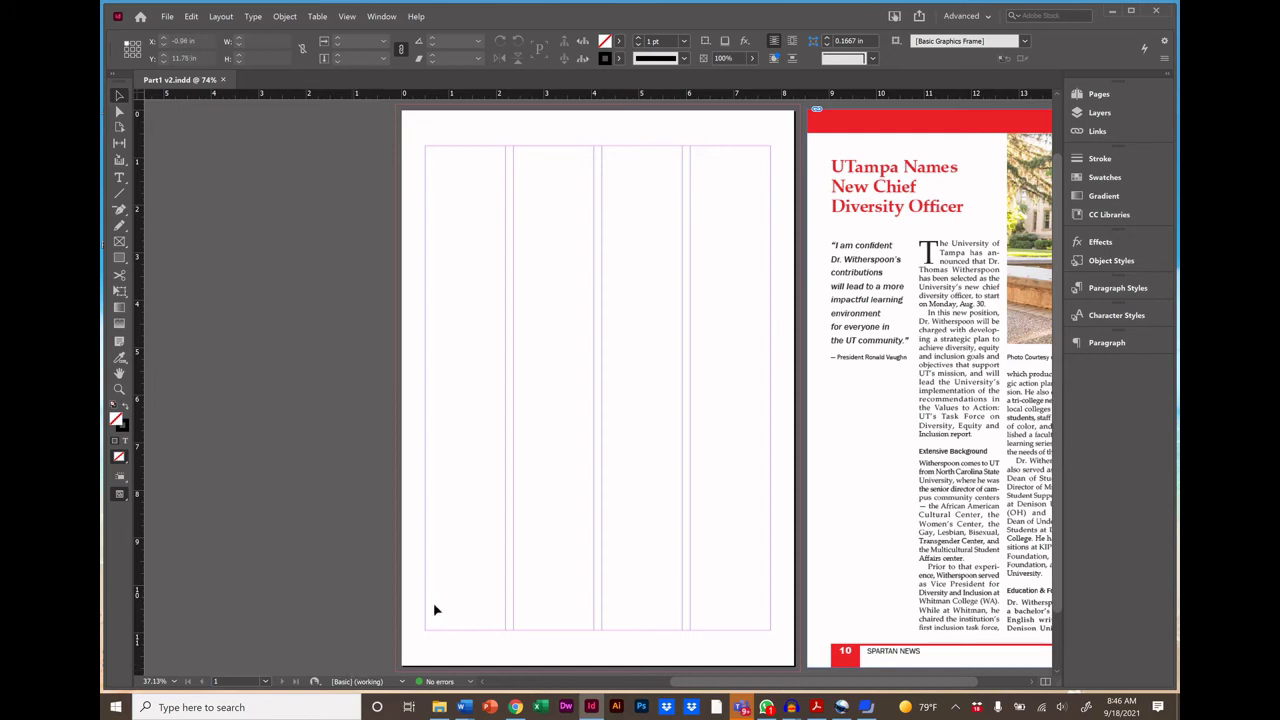
scroll(772, 332, "right", 3)
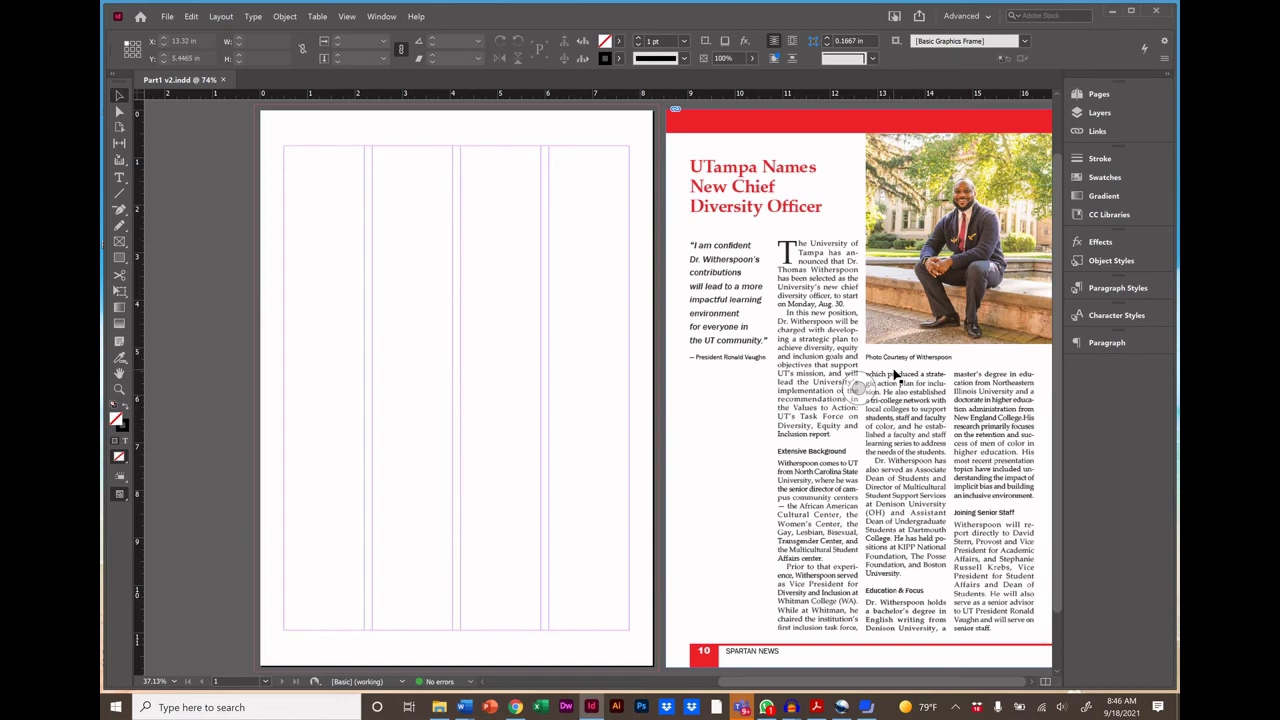
right_click(431, 95)
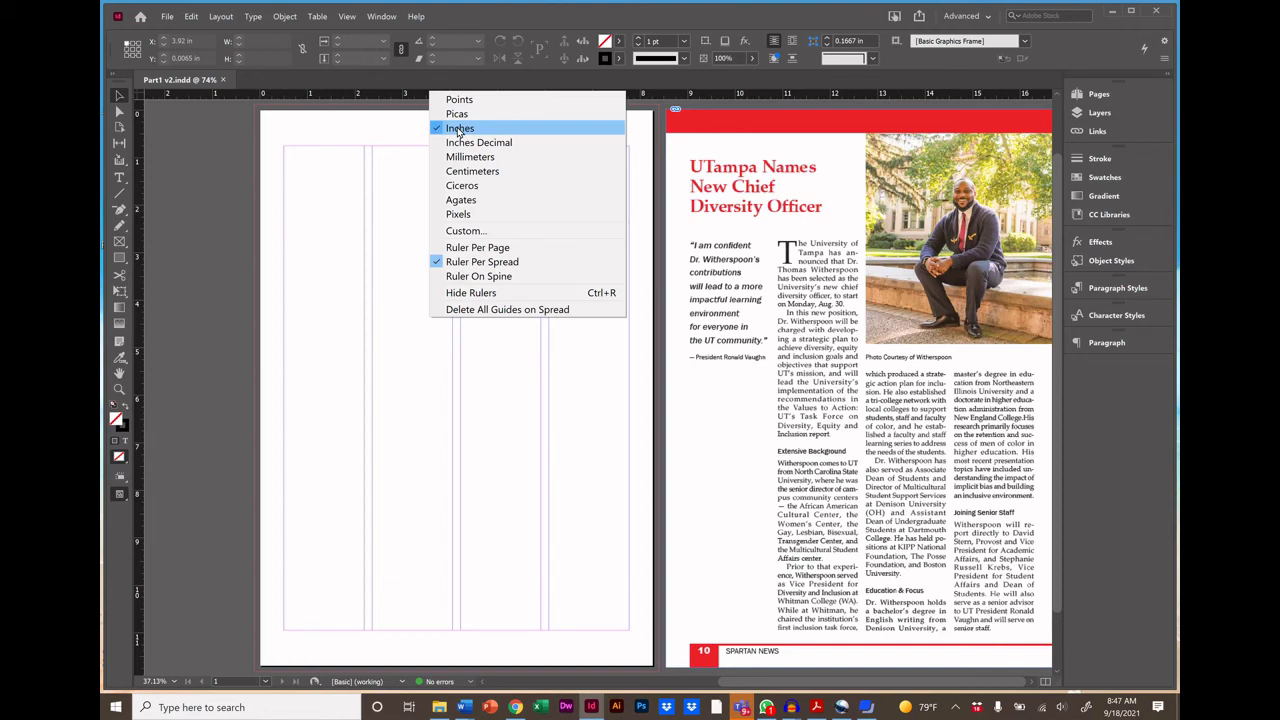
right_click(136, 269)
right_click(137, 271)
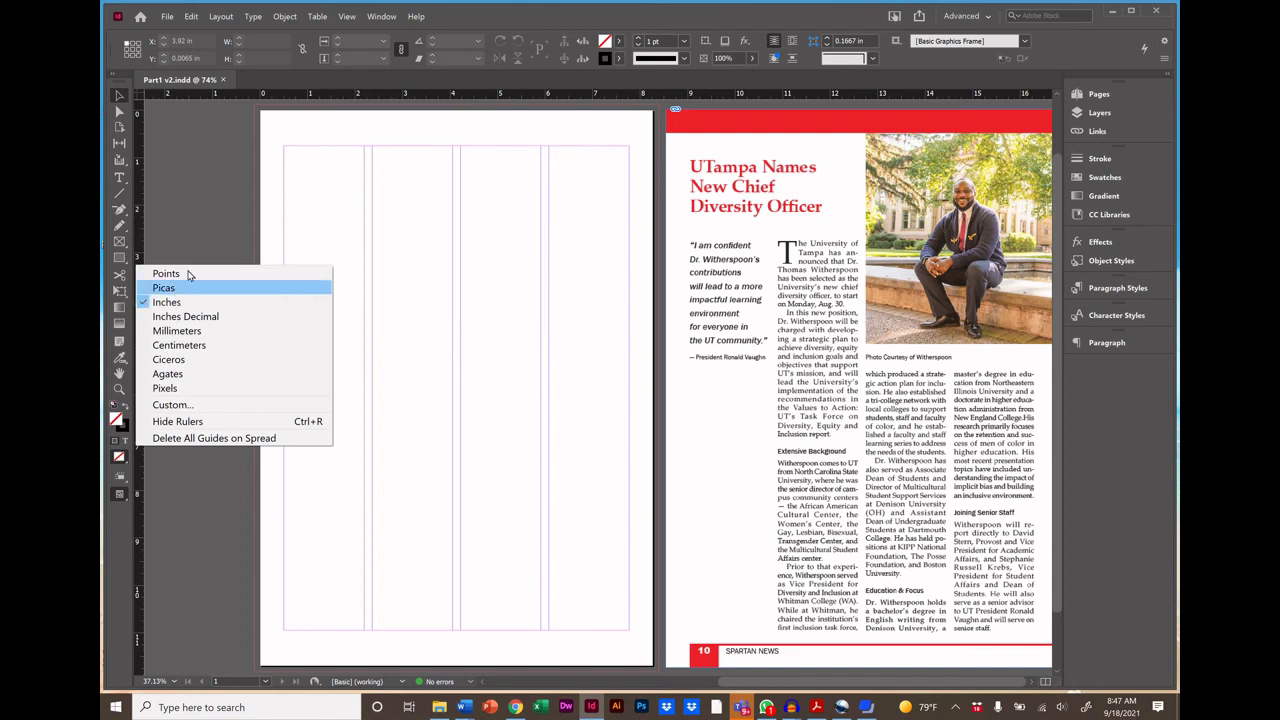
left_click(203, 235)
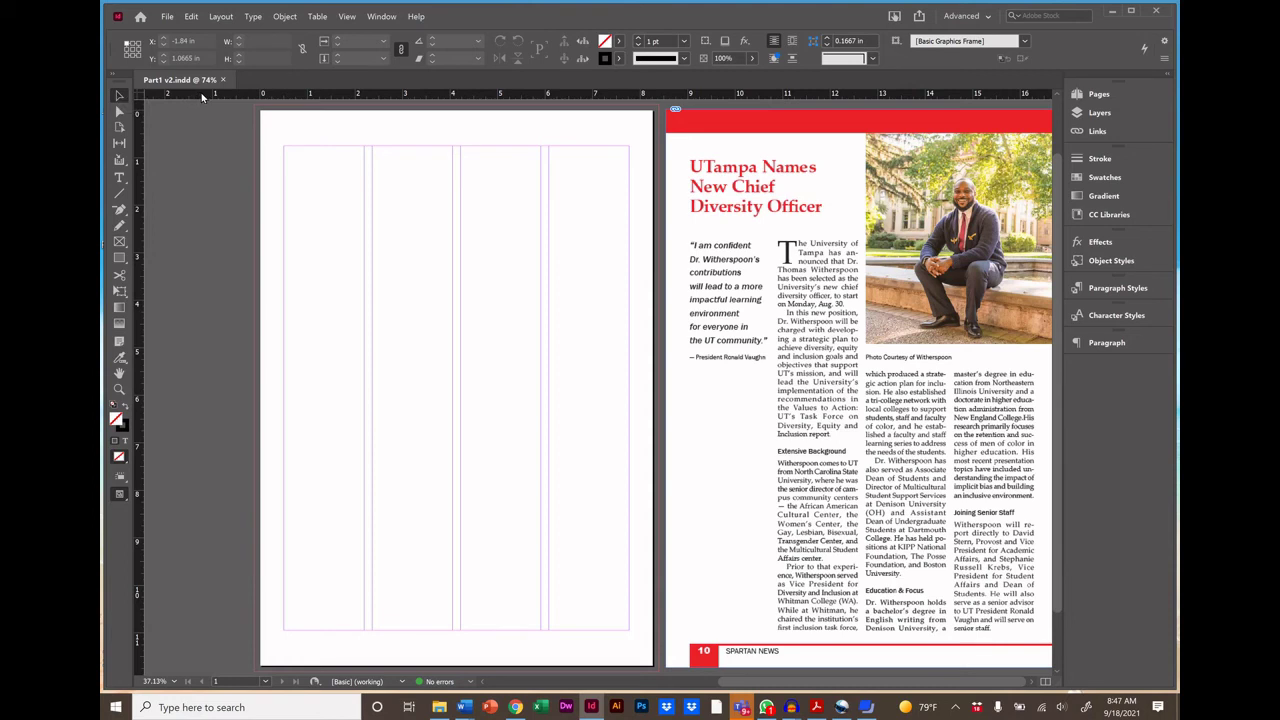
Add five horizontal guides matching the reference's breaks, one near 5.05 in, plus a vertical guide
left_click_drag(201, 96, 226, 400)
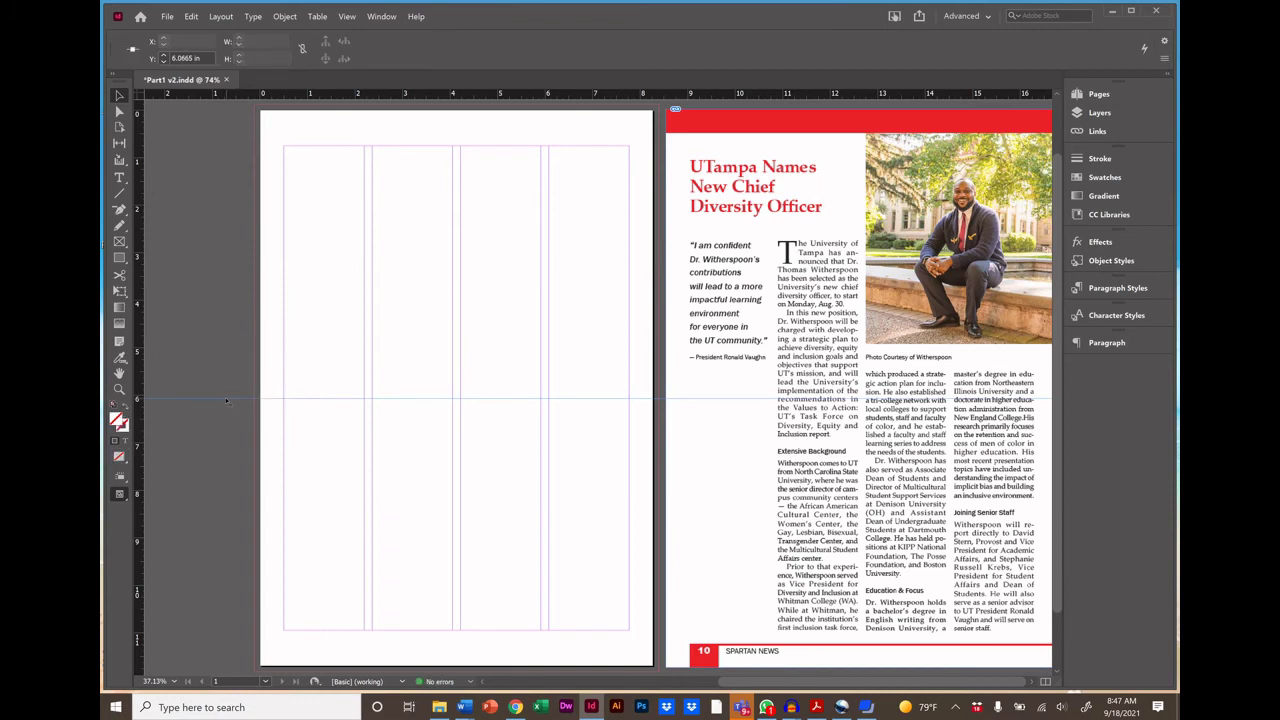
left_click_drag(227, 400, 225, 160)
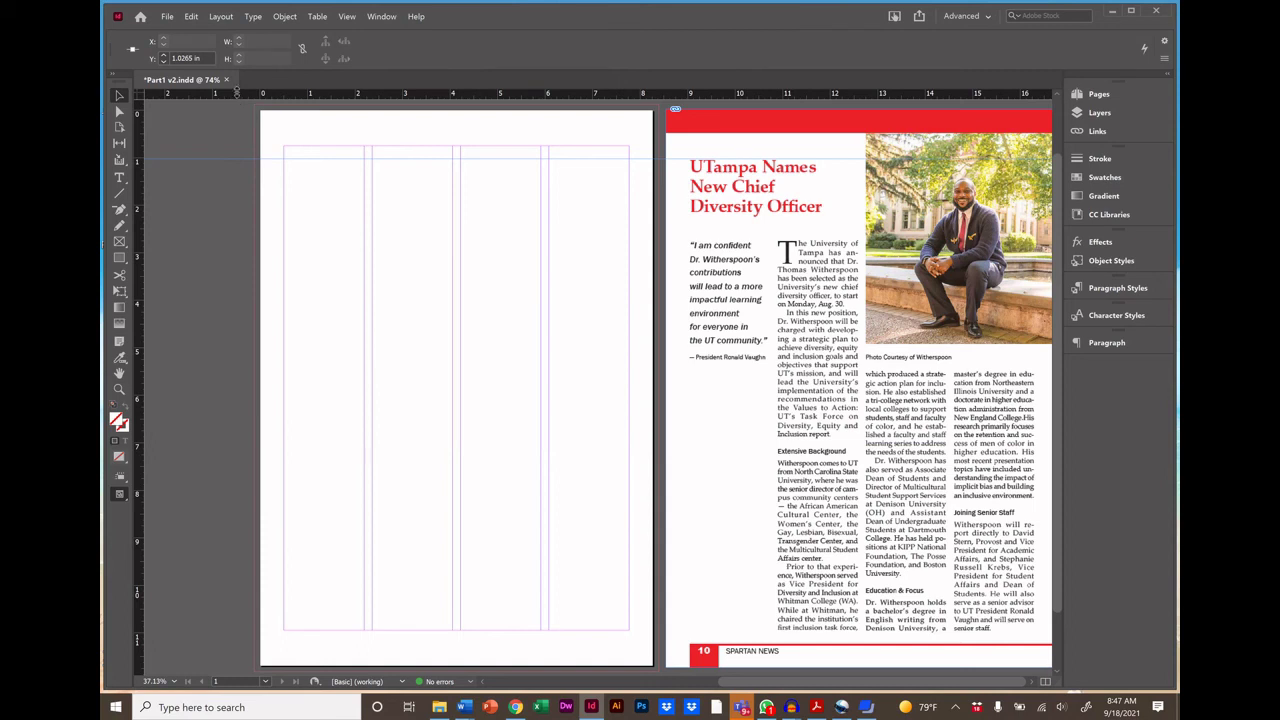
left_click_drag(237, 96, 244, 214)
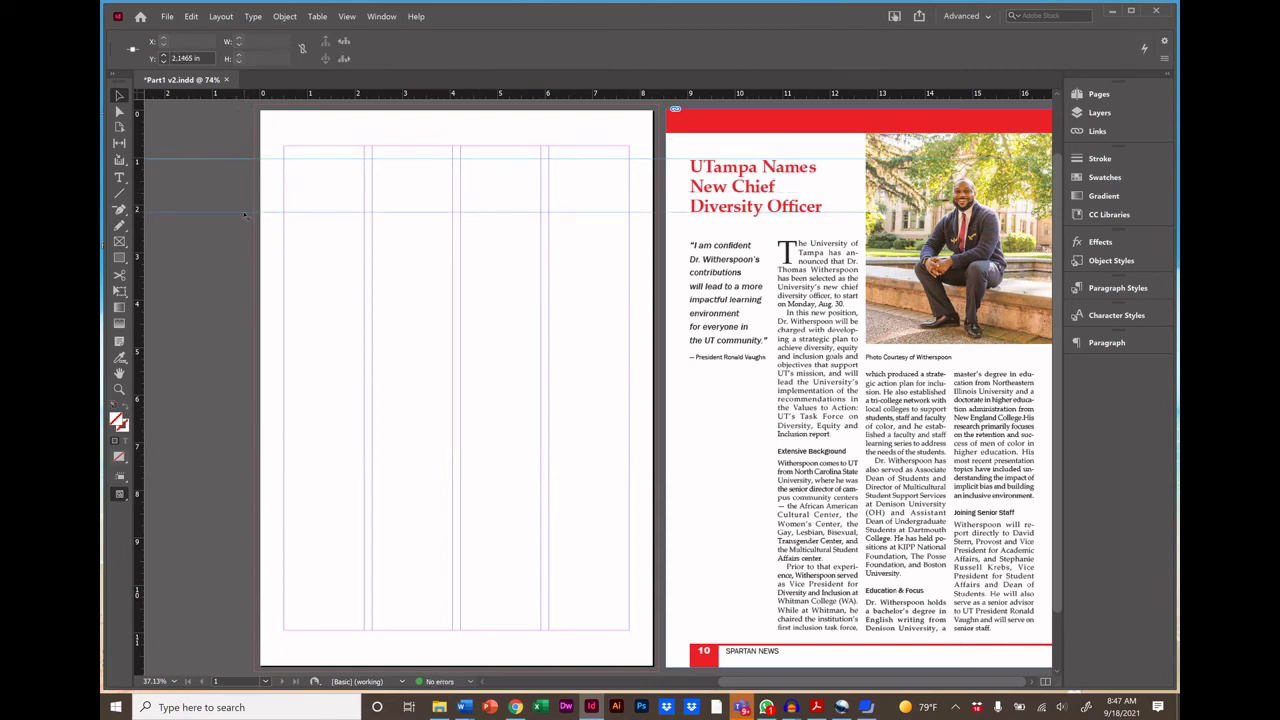
left_click_drag(236, 95, 267, 240)
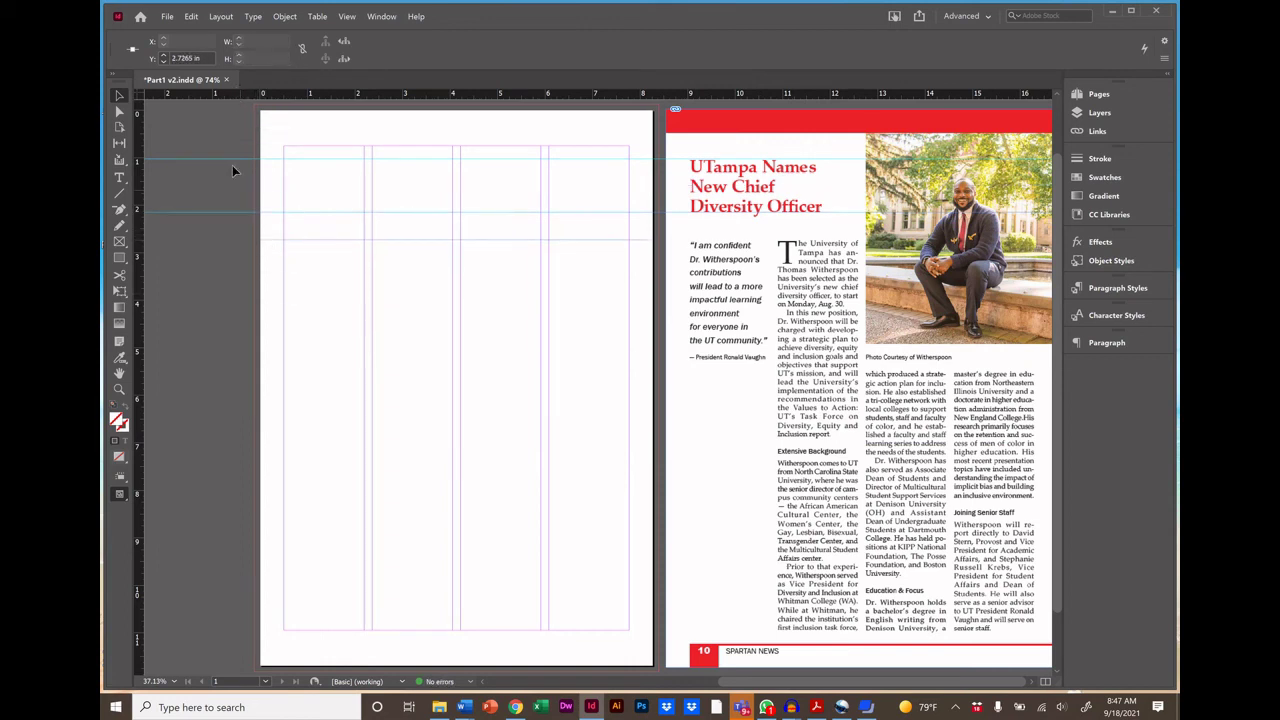
left_click_drag(216, 96, 243, 344)
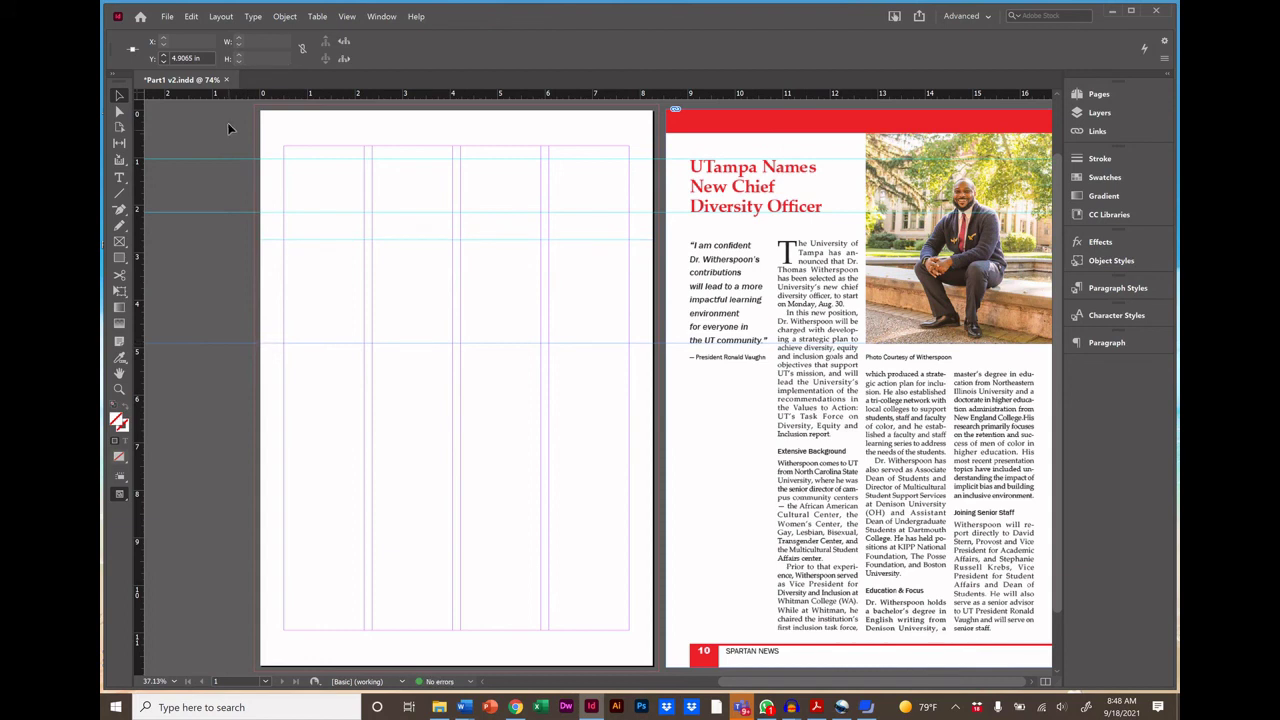
left_click_drag(216, 96, 251, 370)
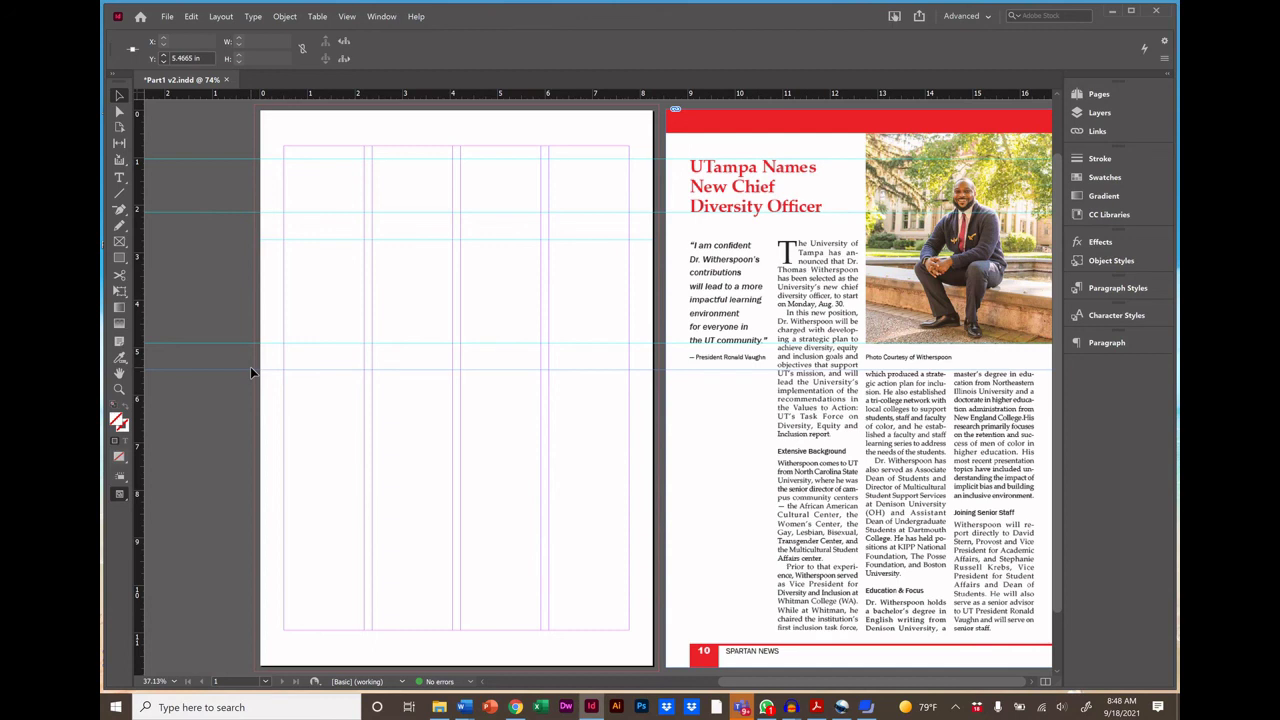
left_click_drag(136, 424, 139, 450)
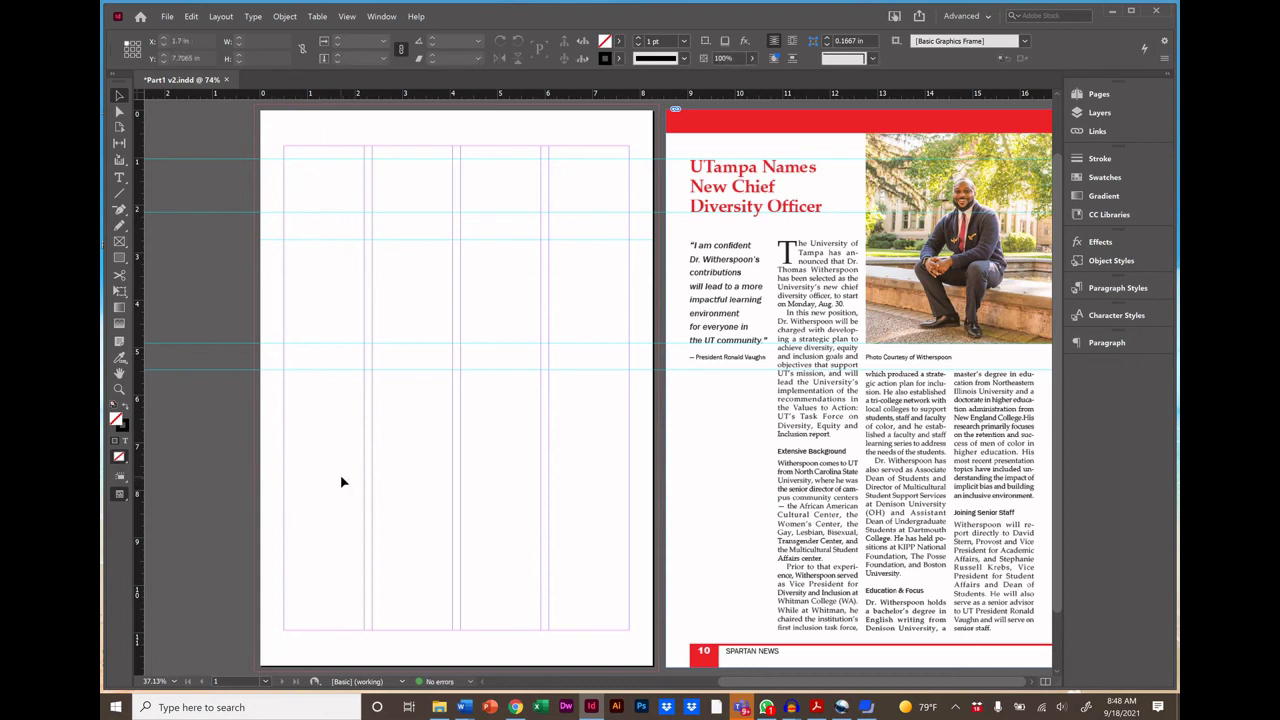